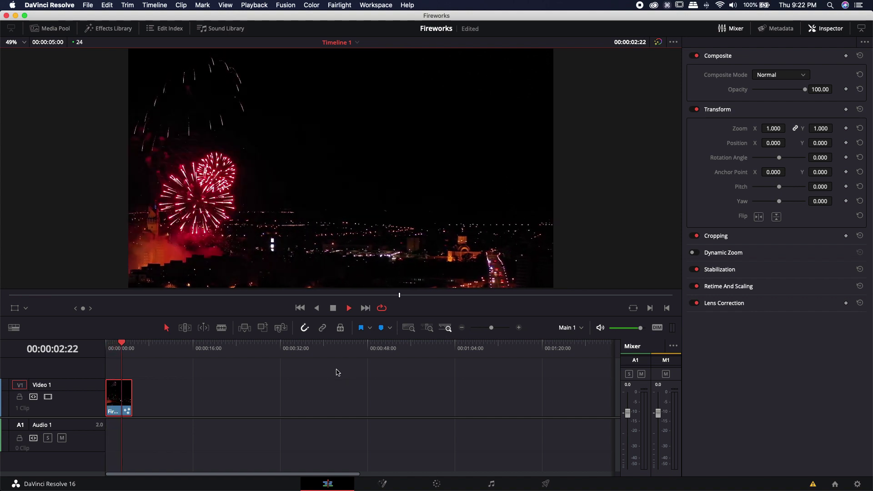
- Scrub through the fireworks clip on the timeline to review the bursts
{"action": "left_click", "coordinate": [129, 344]}
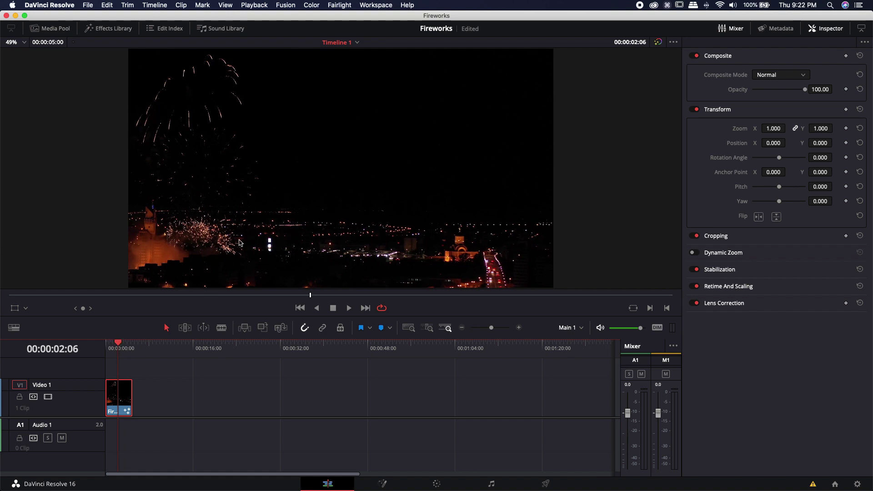
{"action": "left_click_drag", "start_coordinate": [312, 298], "coordinate": [386, 305]}
{"action": "left_click_drag", "start_coordinate": [95, 299], "coordinate": [176, 291]}
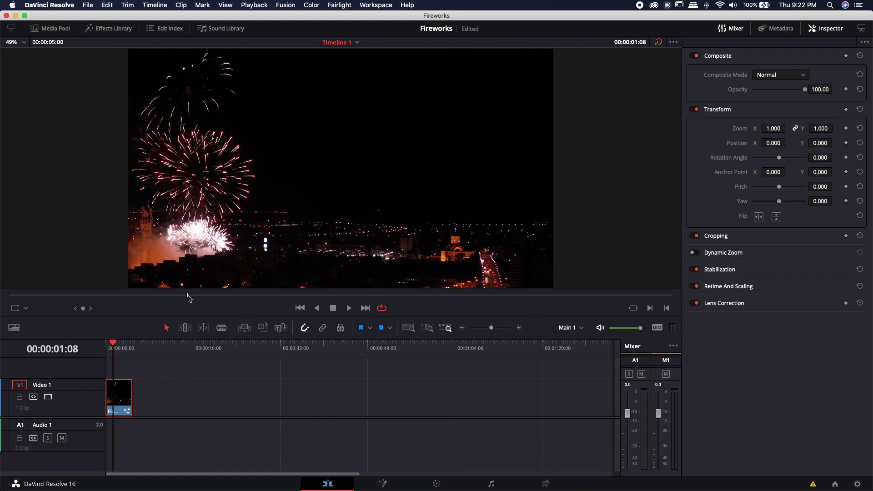
{"action": "left_click_drag", "start_coordinate": [189, 298], "coordinate": [410, 304]}
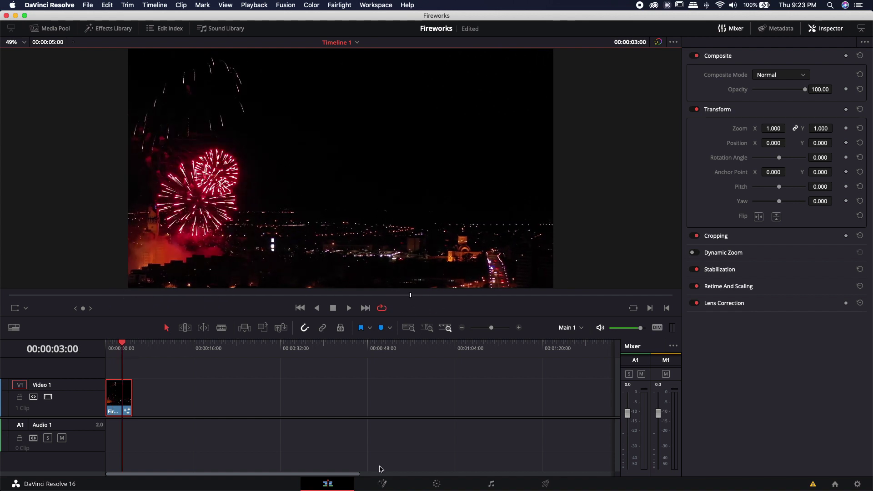
- Open the clip on the Fusion page and arrange the node graph view
{"action": "left_click", "coordinate": [382, 484]}
{"action": "left_click_drag", "start_coordinate": [283, 323], "coordinate": [354, 371]}
{"action": "scroll", "coordinate": [465, 163], "scroll_direction": "down", "scroll_amount": 2}
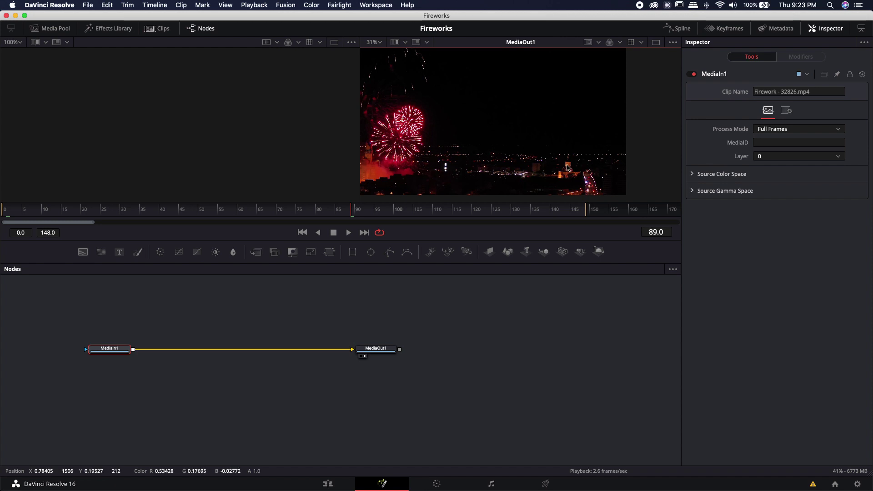
{"action": "scroll", "coordinate": [380, 366], "scroll_direction": "up", "scroll_amount": 3}
{"action": "left_click", "coordinate": [255, 354]}
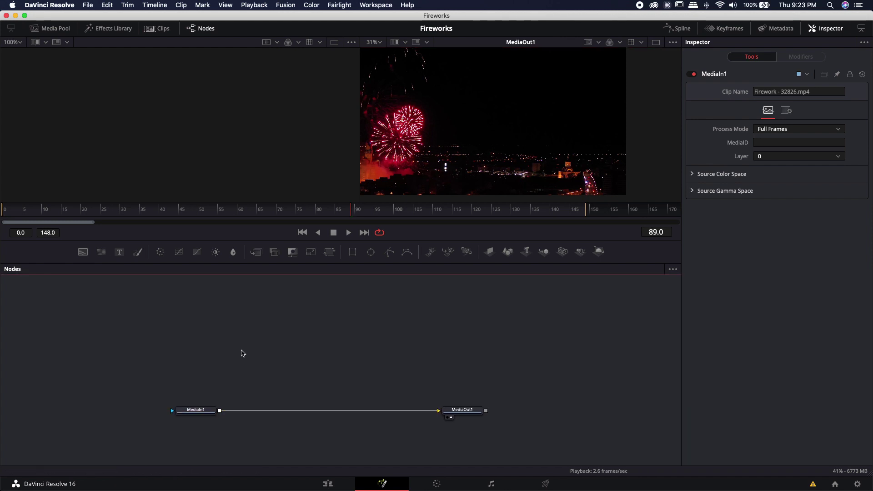
- Add a Tracker node from the tool search and feed MediaIn1's output into Tracker1
{"action": "key", "text": "shift+space"}
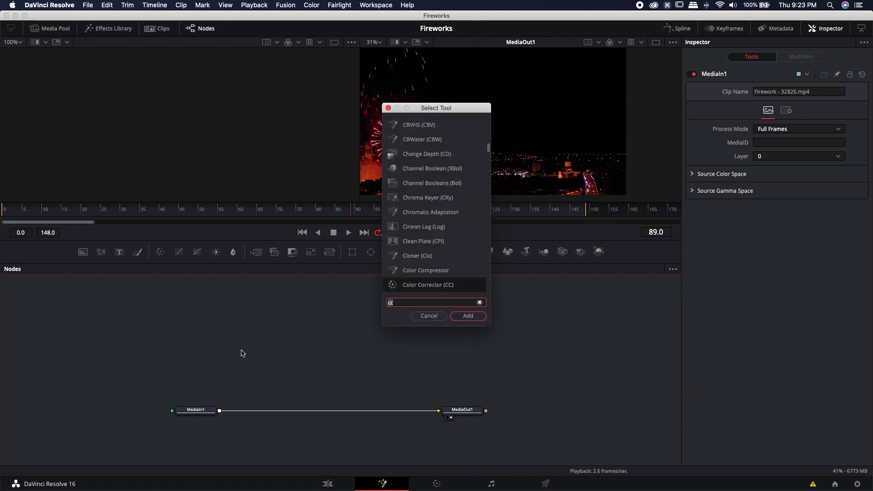
{"action": "type", "text": "tracker"}
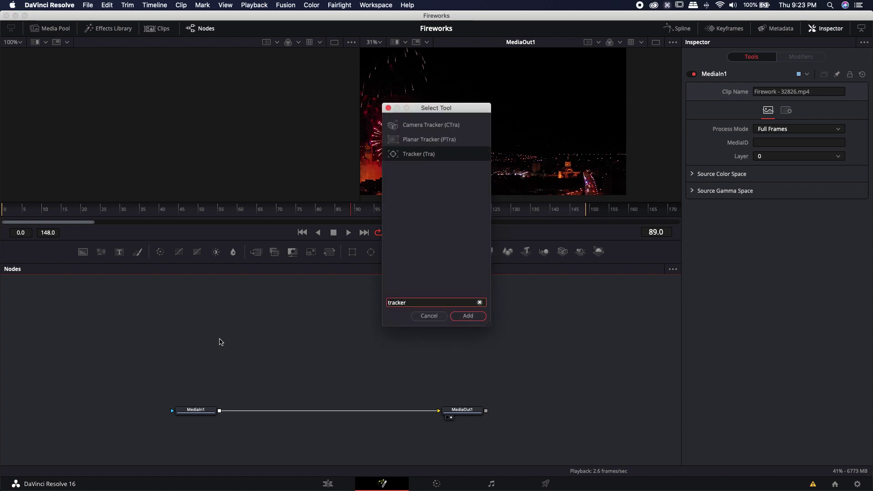
{"action": "left_click", "coordinate": [467, 316]}
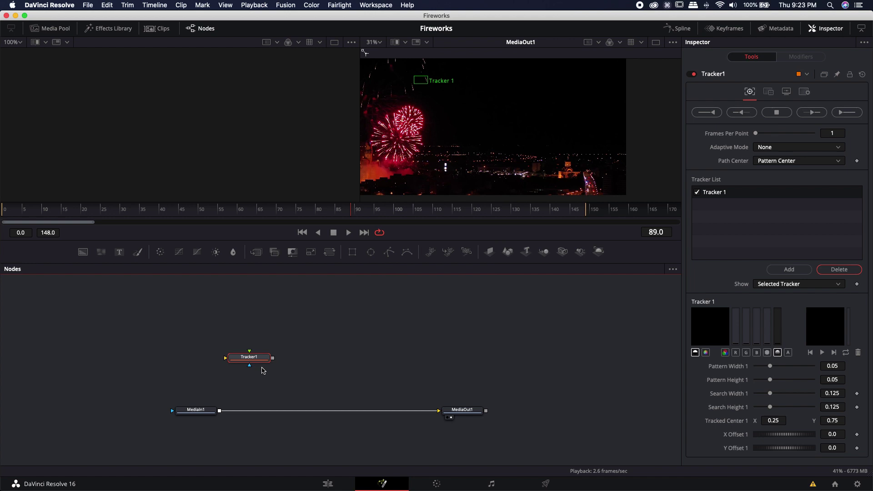
{"action": "left_click_drag", "start_coordinate": [219, 410], "coordinate": [241, 309]}
- View Tracker1 in the left viewer and move its tracker box onto the lit building
{"action": "key", "text": "1"}
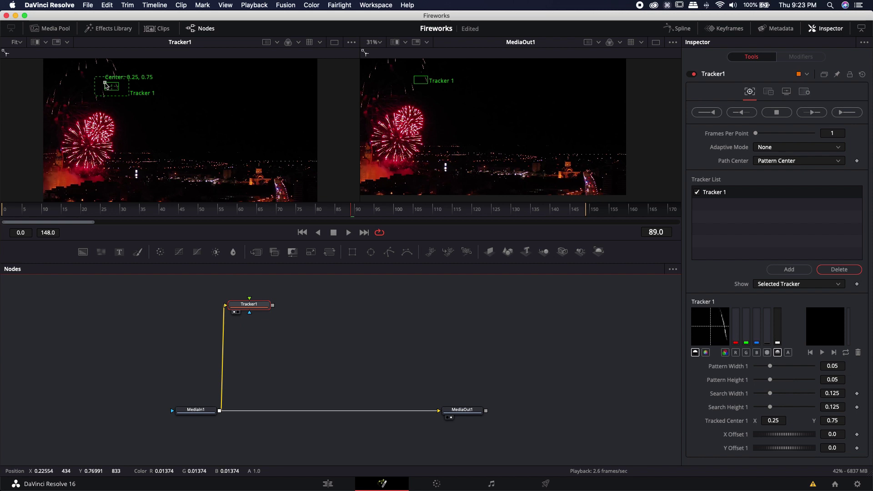
{"action": "left_click", "coordinate": [106, 84]}
{"action": "left_click_drag", "start_coordinate": [106, 85], "coordinate": [250, 165]}
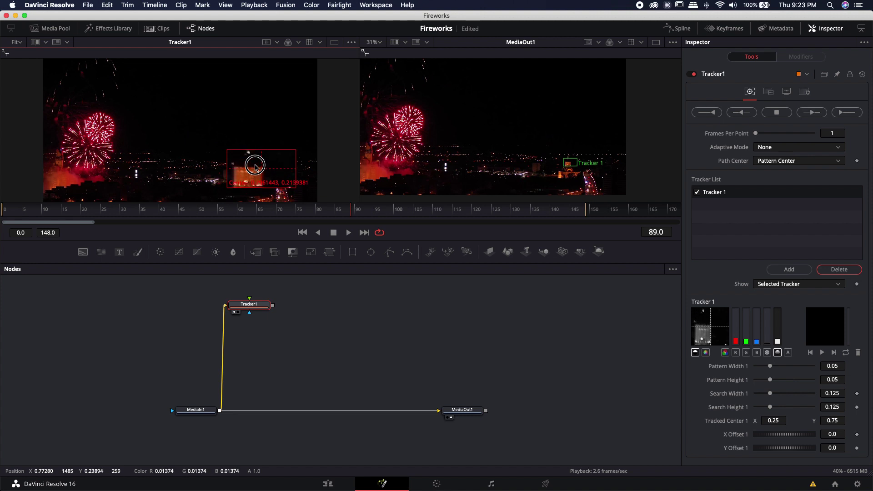
- Shrink the pattern to 0.018851 × 0.025663 and the search area to 0.047884 × 0.041887
{"action": "scroll", "coordinate": [250, 165], "scroll_direction": "up", "scroll_amount": 5}
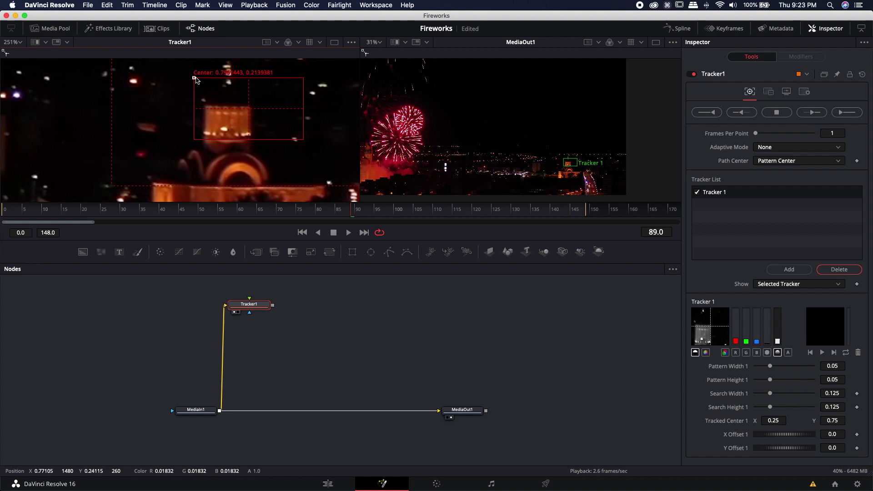
{"action": "scroll", "coordinate": [249, 119], "scroll_direction": "down", "scroll_amount": 3}
{"action": "left_click_drag", "start_coordinate": [272, 98], "coordinate": [255, 107]}
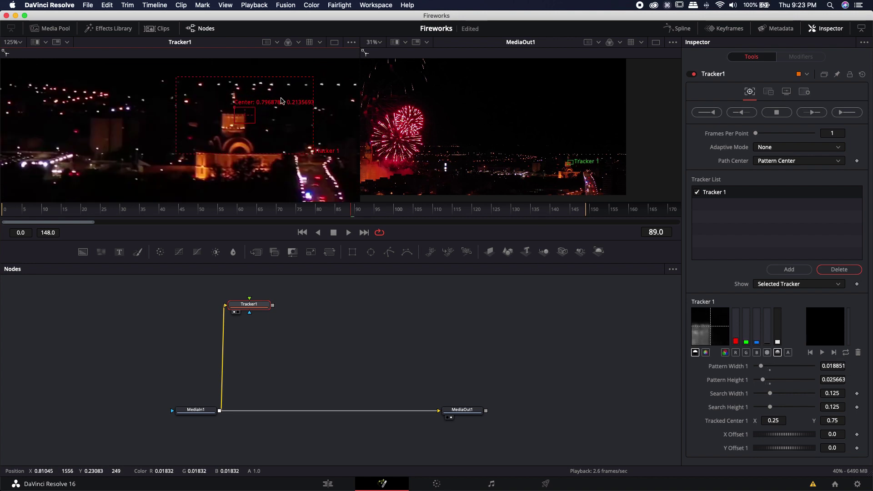
{"action": "left_click_drag", "start_coordinate": [313, 76], "coordinate": [270, 104]}
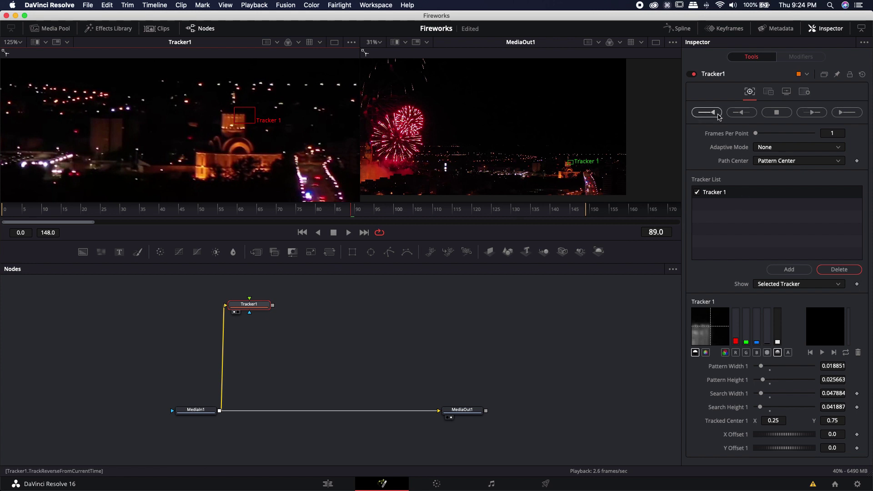
{"action": "mouse_move", "coordinate": [1, 218]}
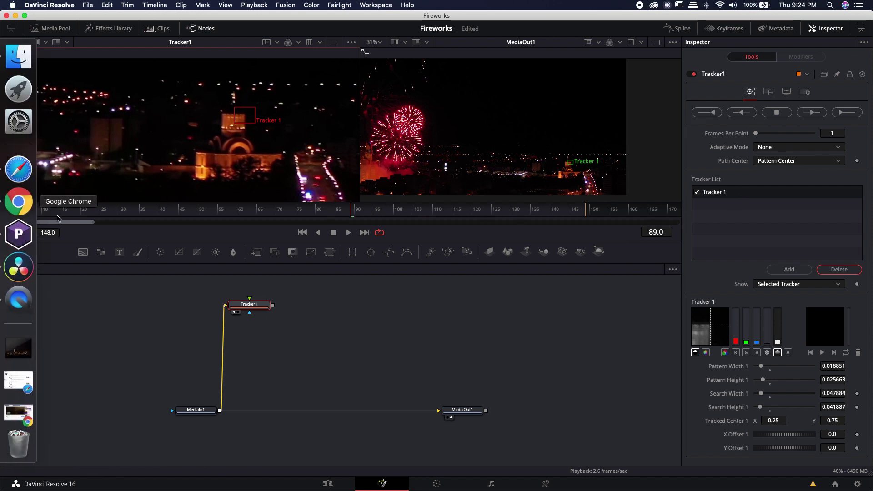
- Track the building in reverse, then detach Tracker1 and view MediaIn1 in the left viewer
{"action": "left_click", "coordinate": [706, 112]}
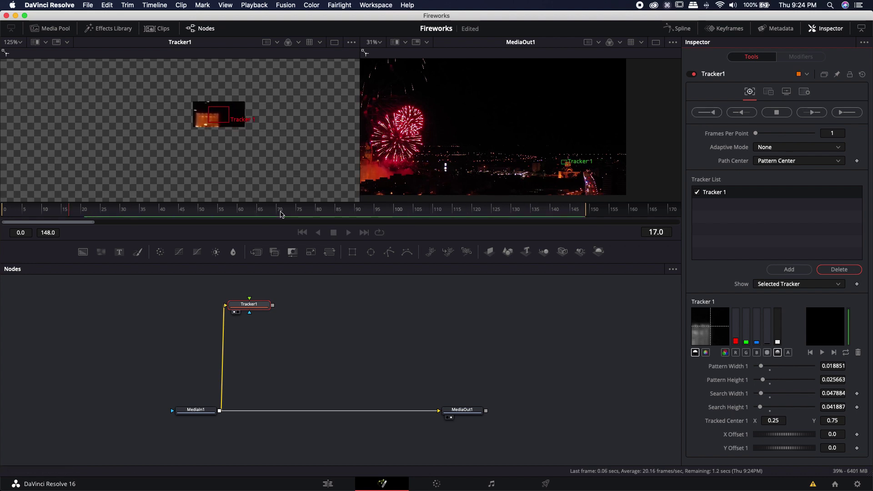
{"action": "mouse_move", "coordinate": [16, 211]}
{"action": "left_mouse_down"}
{"action": "mouse_move", "coordinate": [580, 213]}
{"action": "mouse_move", "coordinate": [4, 211]}
{"action": "left_mouse_up"}
{"action": "left_click_drag", "start_coordinate": [223, 308], "coordinate": [107, 305]}
{"action": "left_click_drag", "start_coordinate": [200, 410], "coordinate": [214, 149]}
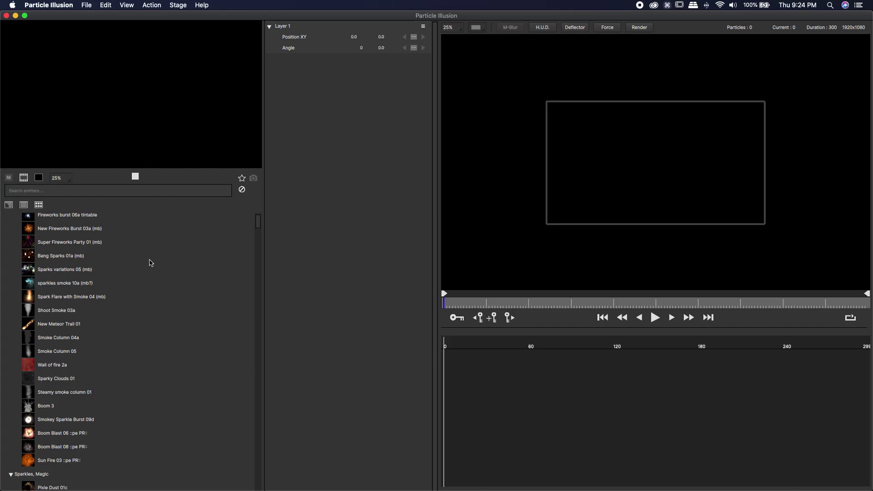
- Filter the emitter library to 'firework', preview several emitters, and select Fireworks Burst New 03
{"action": "type", "text": "fir"}
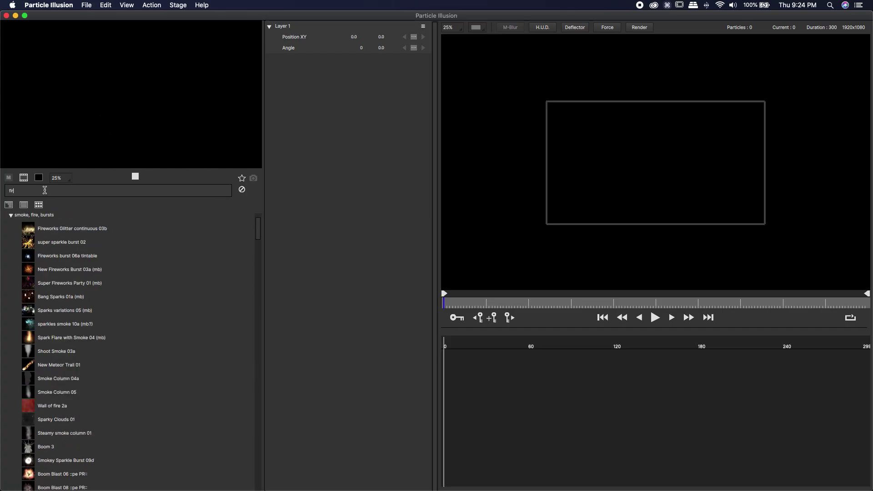
{"action": "type", "text": "ework"}
{"action": "left_click", "coordinate": [45, 308]}
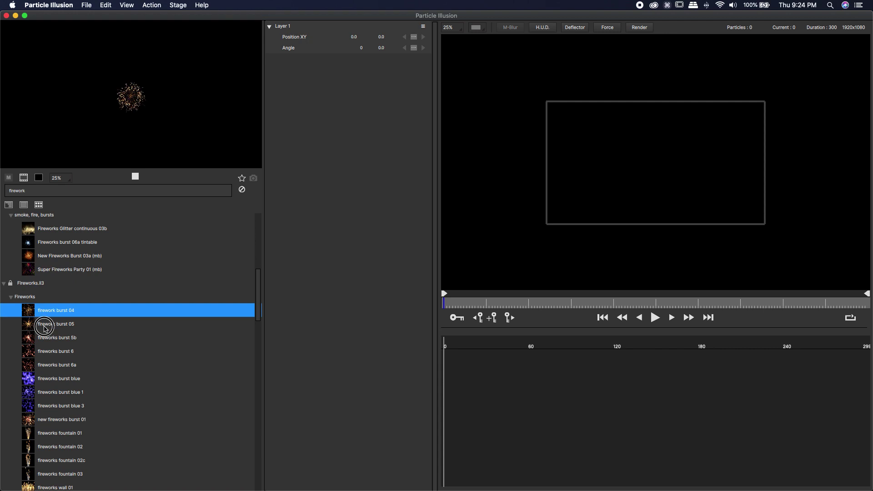
{"action": "scroll", "coordinate": [56, 373], "scroll_direction": "down", "scroll_amount": 5}
{"action": "scroll", "coordinate": [57, 372], "scroll_direction": "down", "scroll_amount": 4}
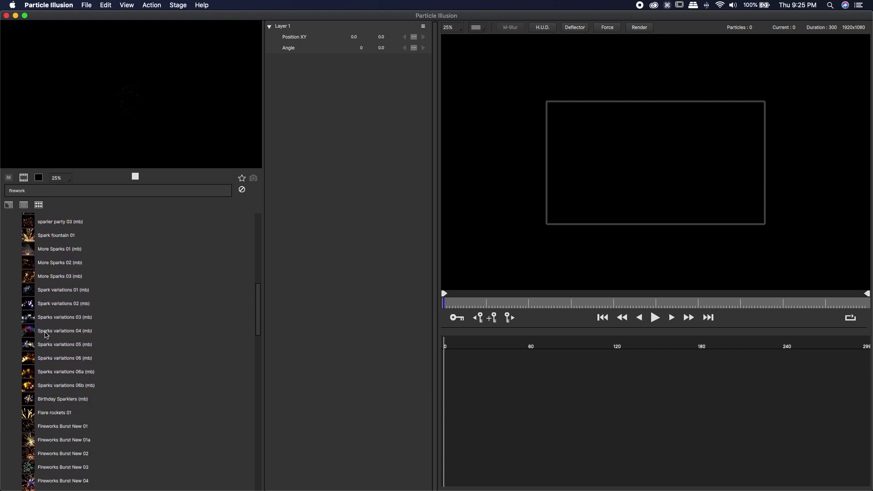
{"action": "left_click", "coordinate": [46, 335]}
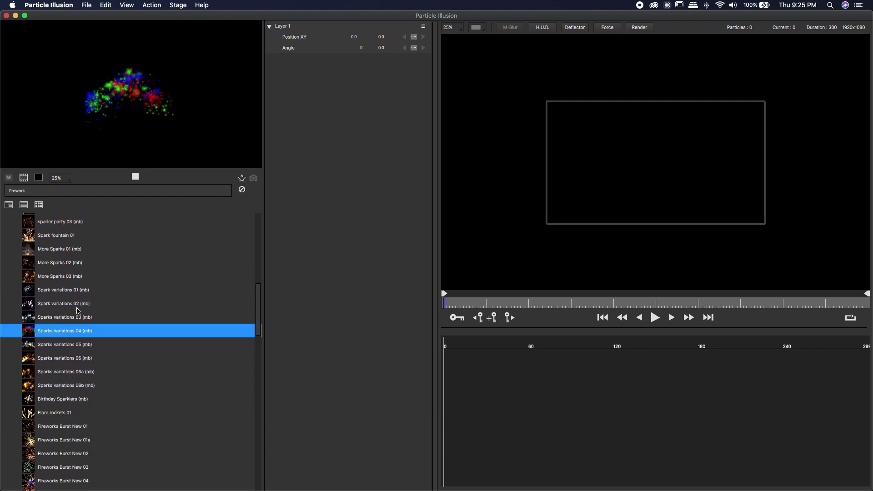
{"action": "scroll", "coordinate": [78, 311], "scroll_direction": "down", "scroll_amount": 2}
{"action": "key", "text": "Down"}
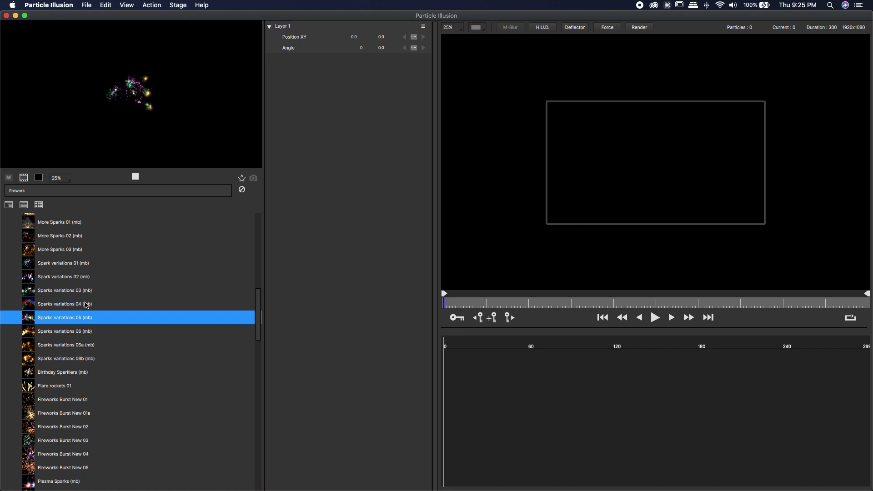
{"action": "scroll", "coordinate": [64, 259], "scroll_direction": "down", "scroll_amount": 1}
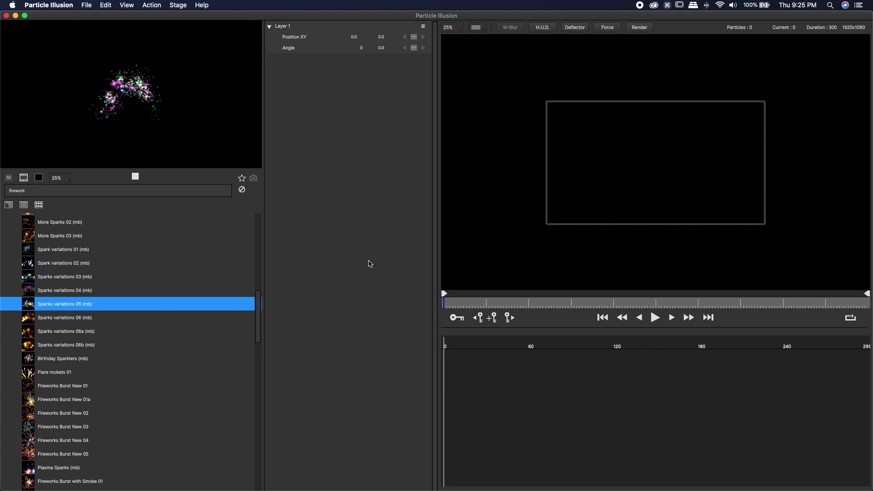
{"action": "scroll", "coordinate": [117, 269], "scroll_direction": "down", "scroll_amount": 4}
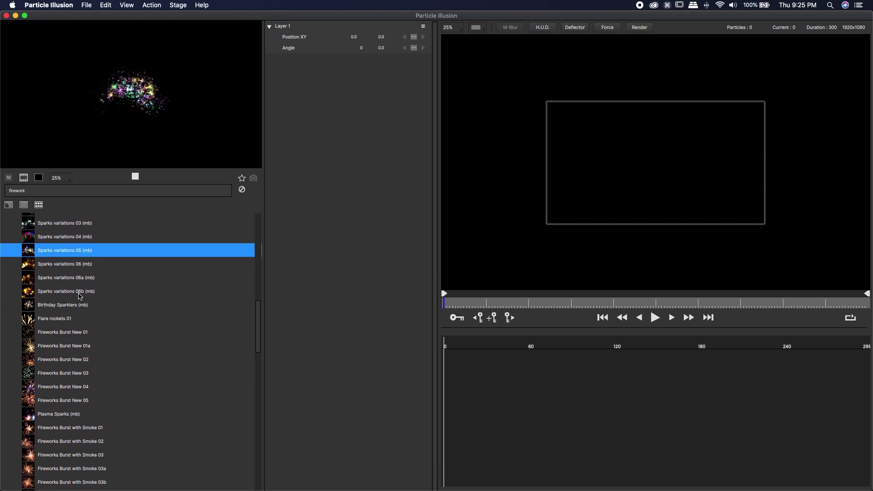
{"action": "left_click", "coordinate": [63, 372]}
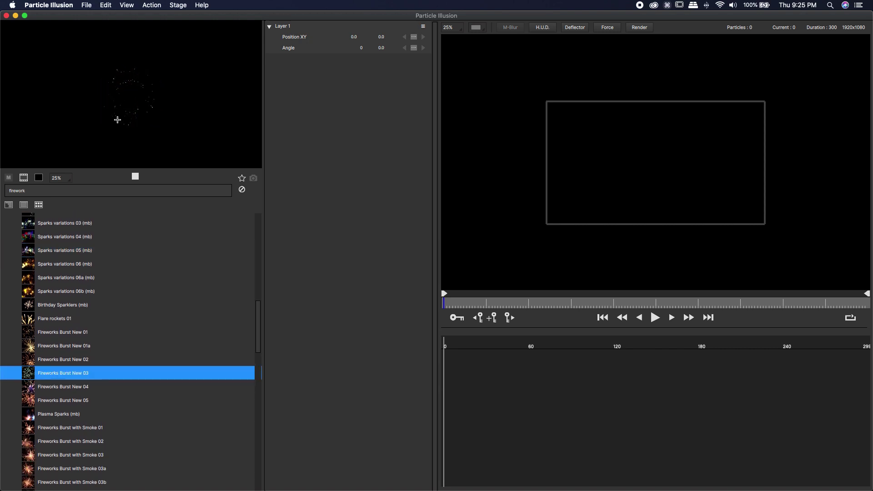
- Place Fireworks Burst New 03 on Layer 1 and preview the burst up to frame 20
{"action": "double_click", "coordinate": [50, 375]}
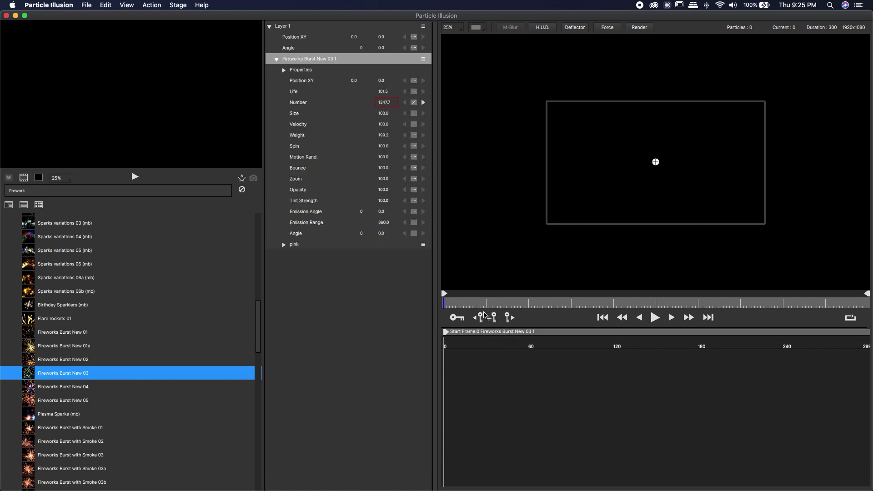
{"action": "key", "text": "space"}
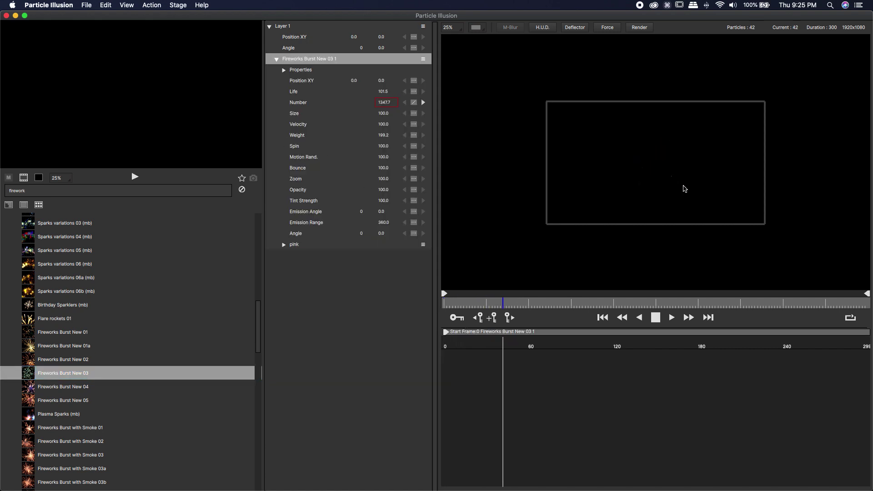
{"action": "left_click_drag", "start_coordinate": [451, 304], "coordinate": [470, 307]}
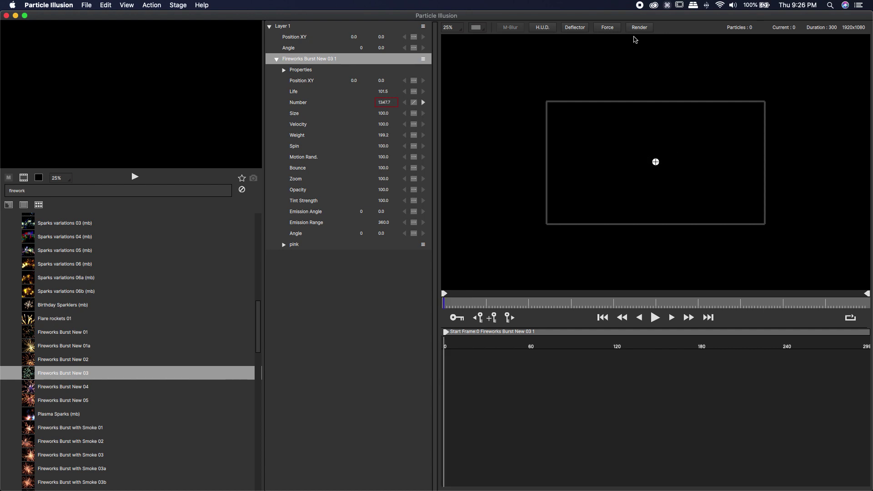
- Set the render output file name to Firework1
{"action": "left_click", "coordinate": [638, 28]}
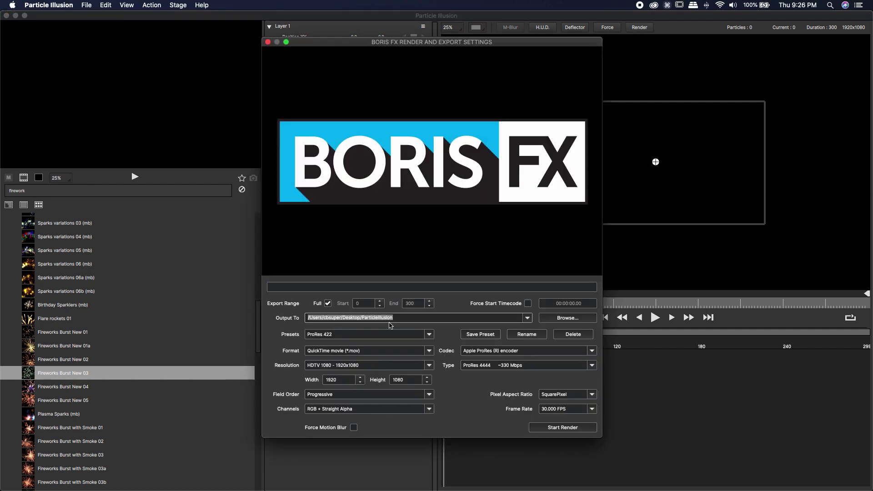
{"action": "left_click", "coordinate": [402, 318]}
{"action": "key", "text": "BackSpace"}
{"action": "key", "text": "BackSpace"}
{"action": "key", "text": "BackSpace"}
{"action": "key", "text": "BackSpace"}
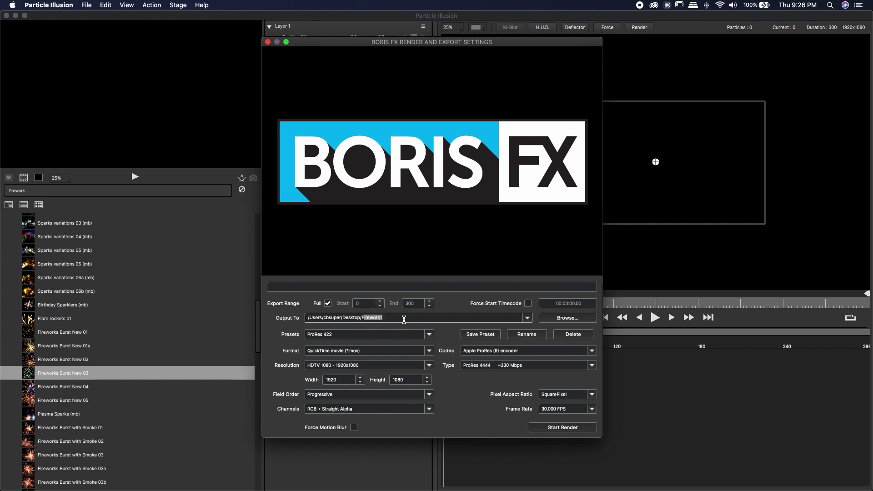
{"action": "type", "text": "Fire"}
{"action": "key", "text": "Return"}
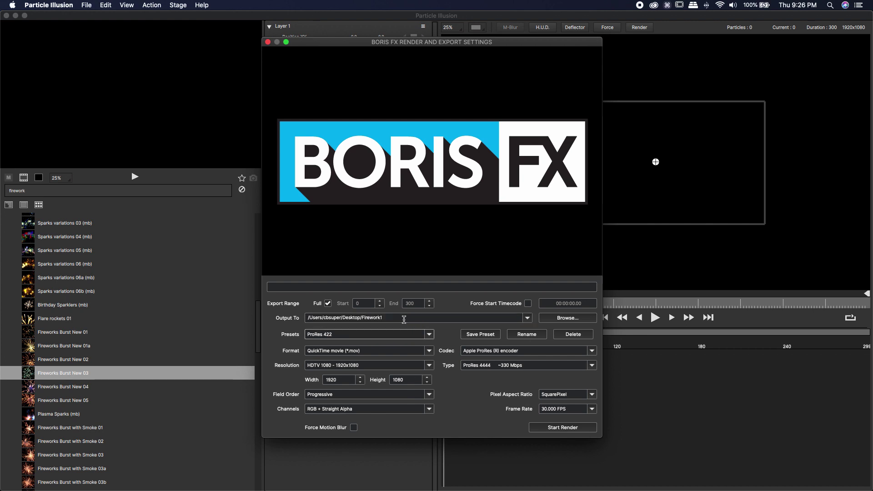
- Render with the ProRes 4444 + Straight Alpha preset at 24 fps and switch back to Resolve
{"action": "left_click", "coordinate": [353, 338]}
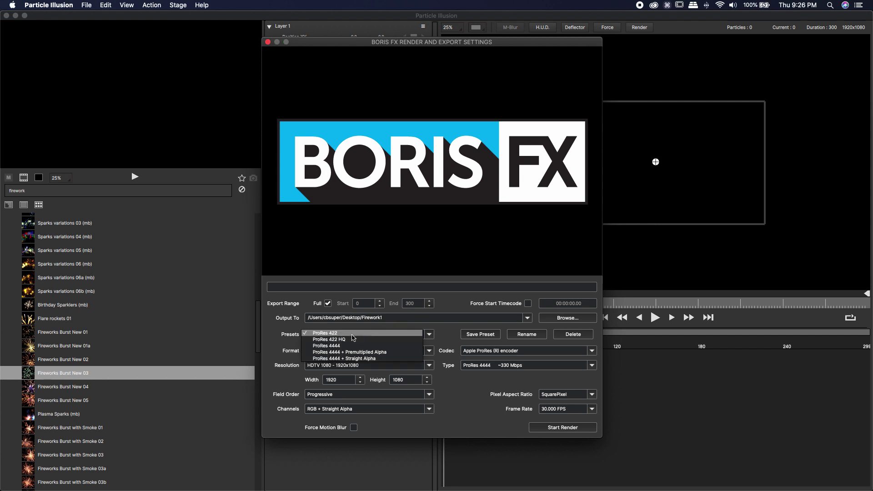
{"action": "left_click", "coordinate": [359, 358]}
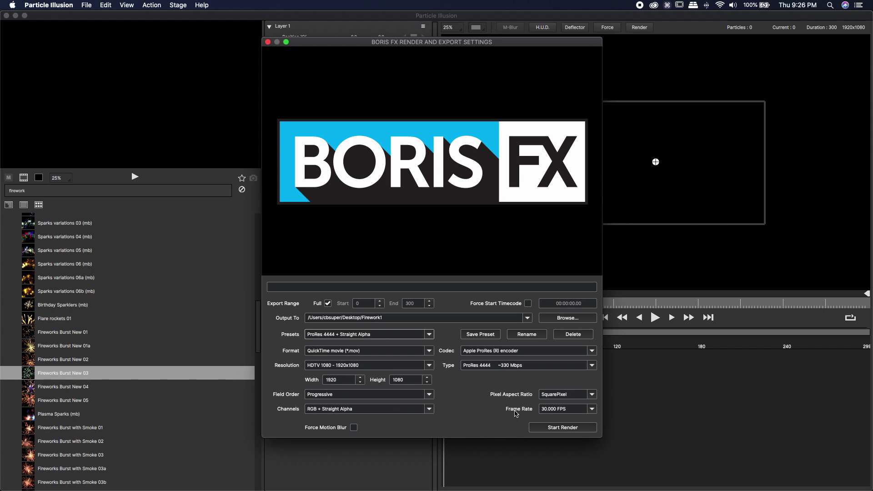
{"action": "left_click", "coordinate": [553, 411]}
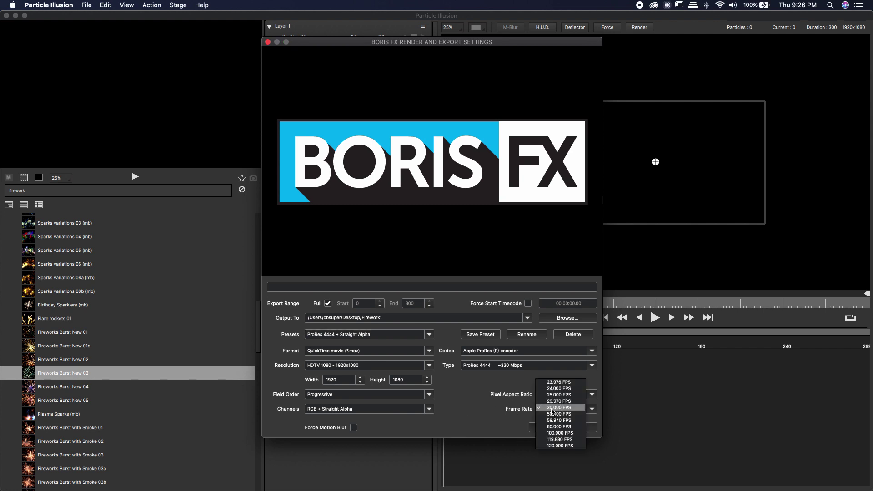
{"action": "left_click", "coordinate": [553, 389]}
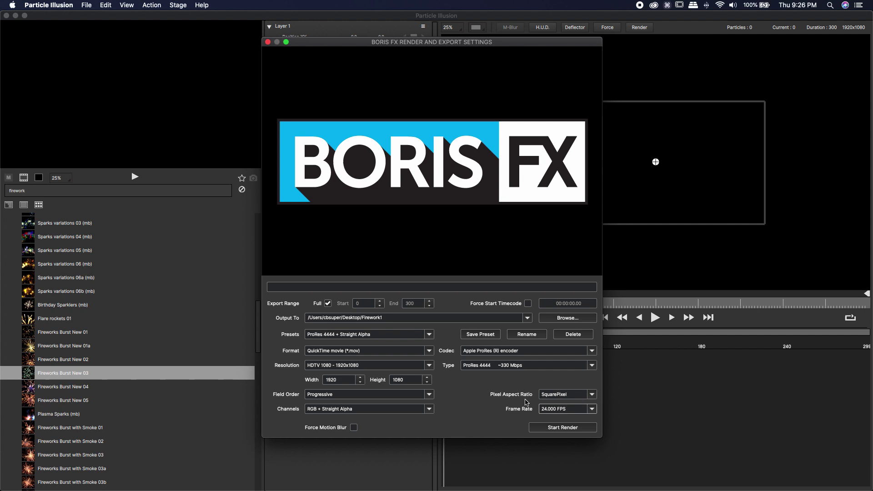
{"action": "left_click", "coordinate": [551, 427]}
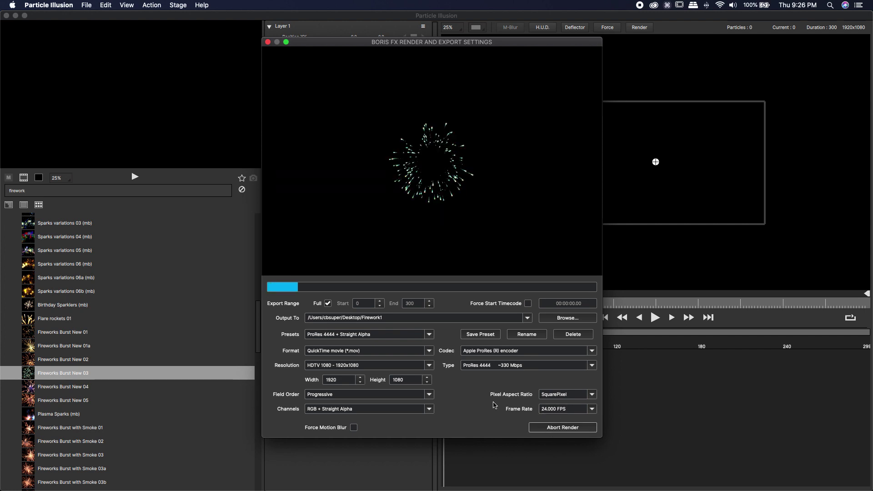
{"action": "mouse_move", "coordinate": [1, 249]}
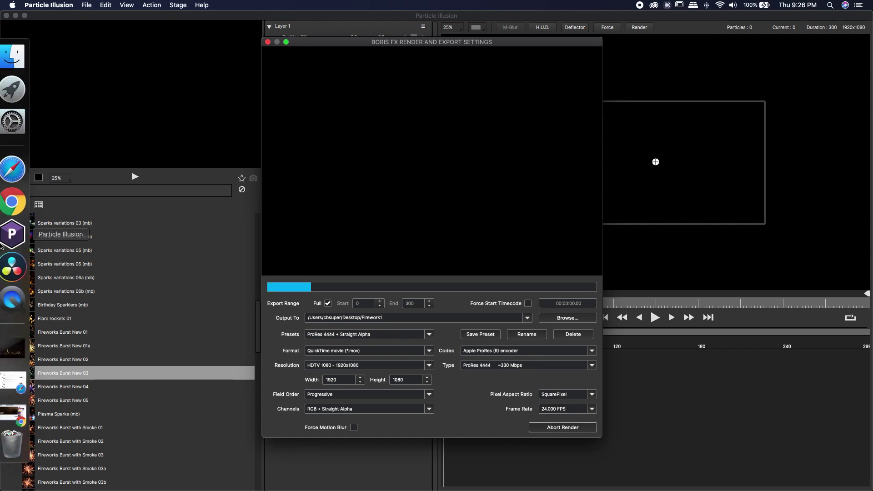
{"action": "left_click", "coordinate": [15, 264]}
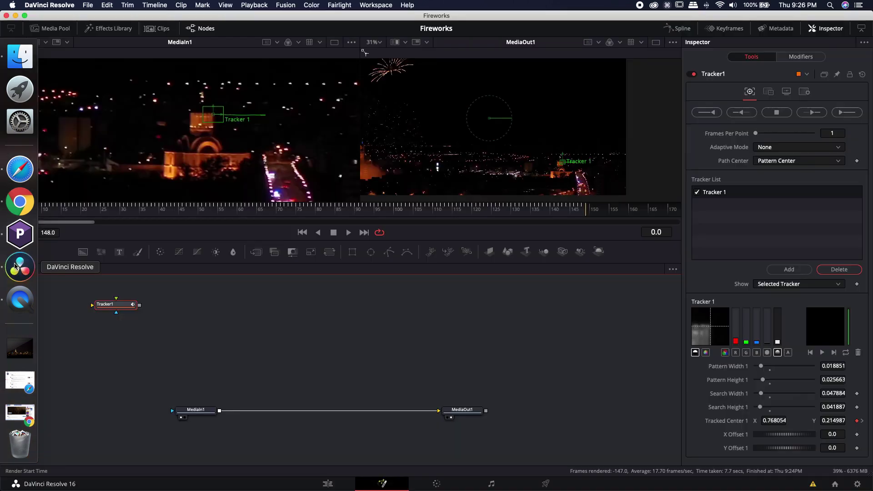
- Replace the old firework clip with Firework1.mov from the Desktop and add it as MediaIn2
{"action": "left_click", "coordinate": [55, 28]}
{"action": "key", "text": "Delete"}
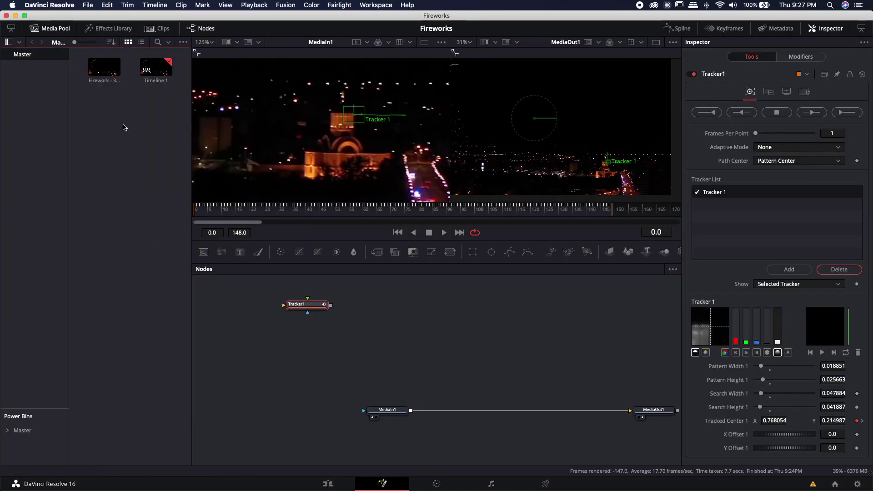
{"action": "right_click", "coordinate": [126, 120]}
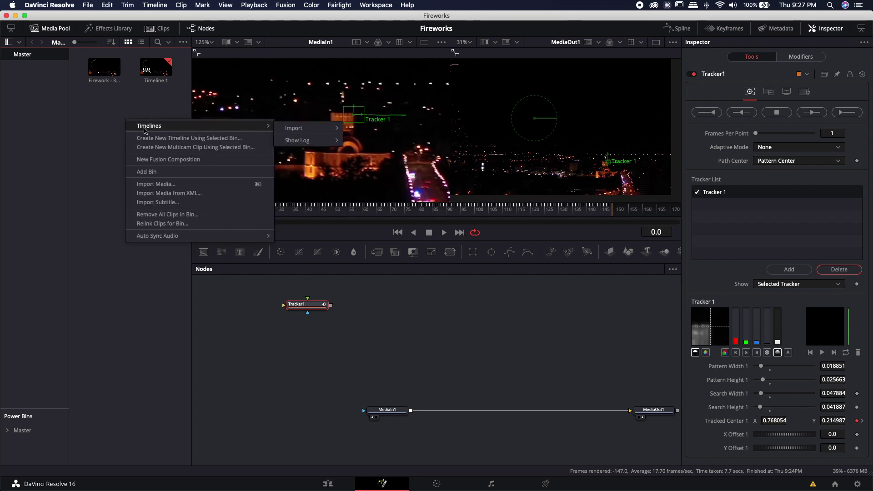
{"action": "left_click", "coordinate": [147, 184]}
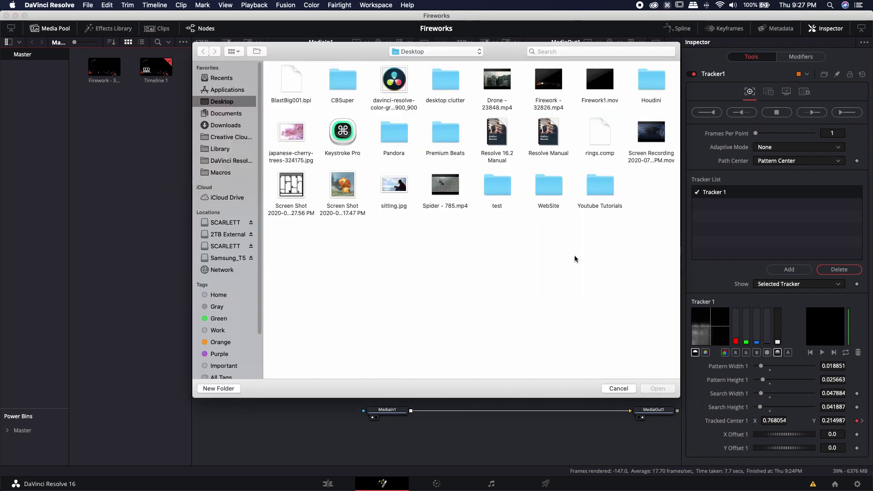
{"action": "double_click", "coordinate": [610, 86]}
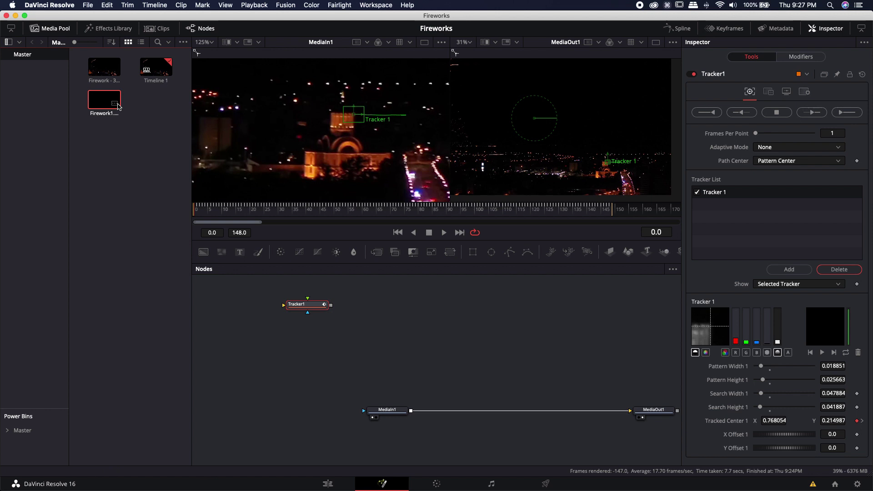
{"action": "left_click_drag", "start_coordinate": [105, 99], "coordinate": [468, 320]}
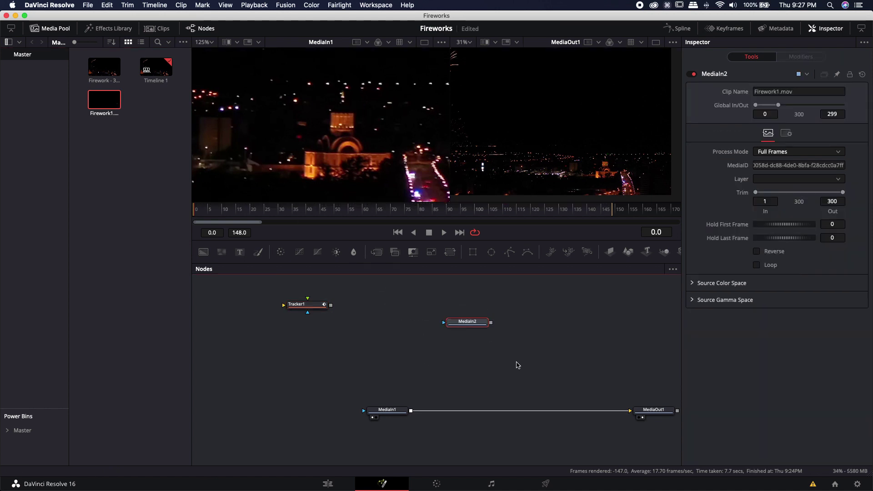
- Play MediaIn2's firework render over black instead of checkerboard, scrubbing back to the burst start
{"action": "key", "text": "2"}
{"action": "key", "text": "space"}
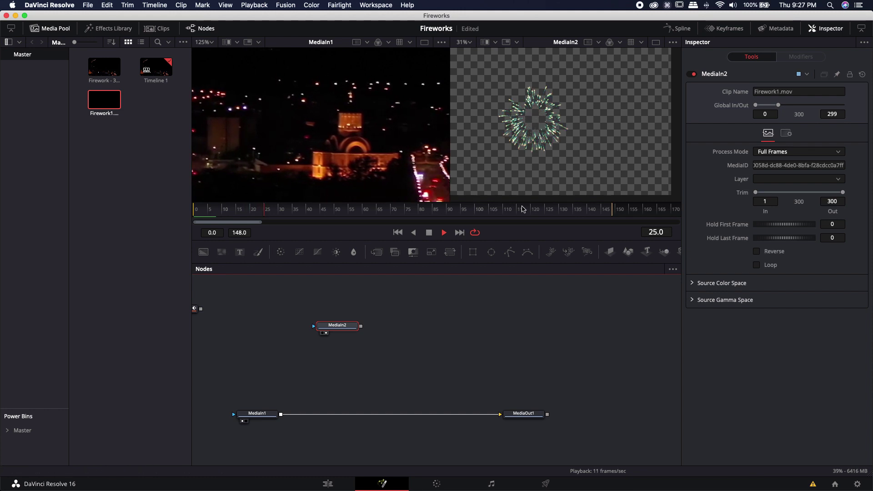
{"action": "key", "text": "space"}
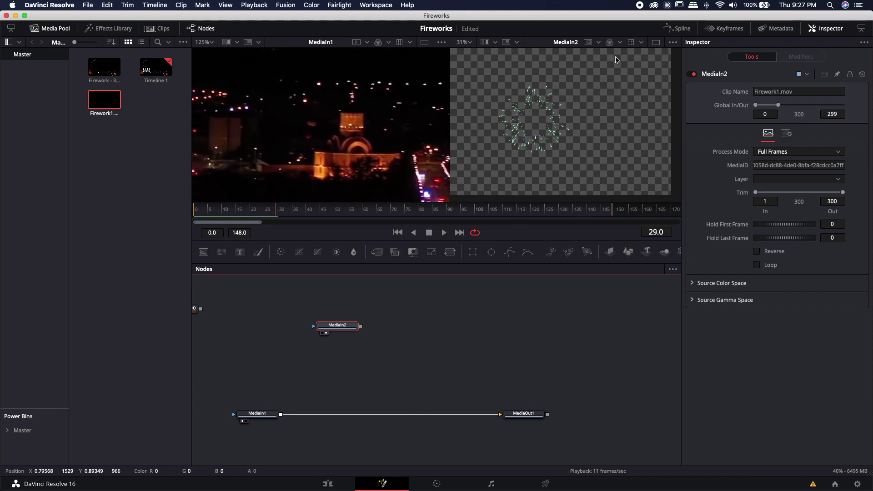
{"action": "left_click", "coordinate": [609, 42]}
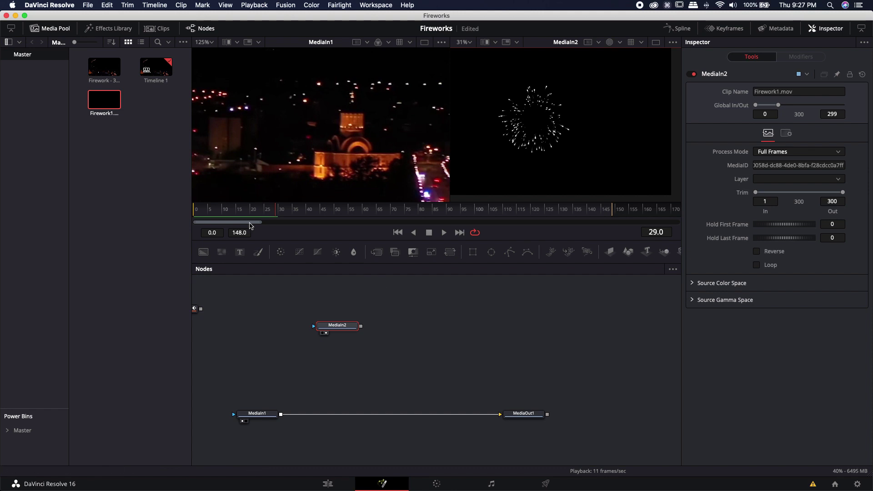
{"action": "left_click_drag", "start_coordinate": [276, 210], "coordinate": [224, 210]}
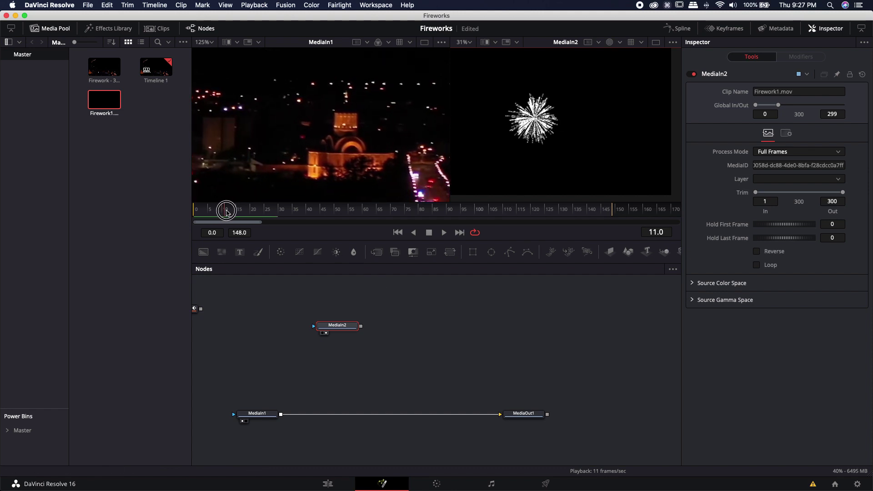
{"action": "key", "text": "space"}
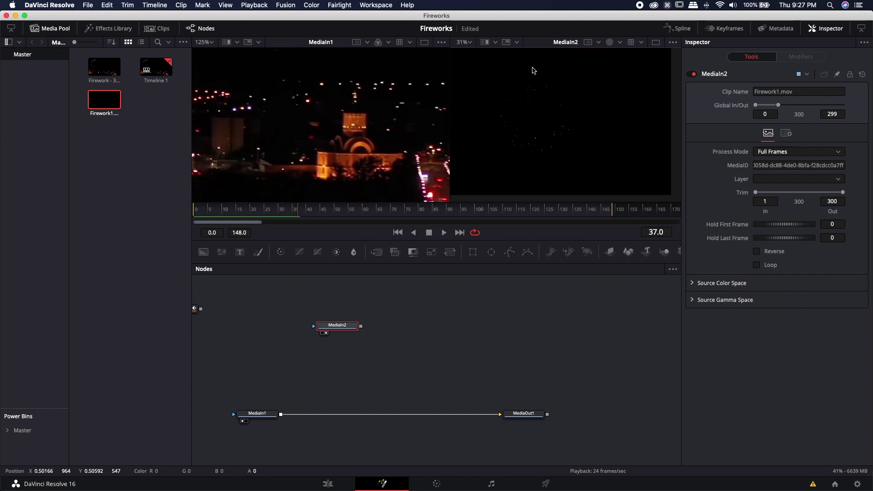
{"action": "left_click_drag", "start_coordinate": [294, 210], "coordinate": [196, 210]}
- Restore the checkerboard and merge MediaIn2 over MediaIn1 to create Merge1
{"action": "left_click", "coordinate": [609, 42]}
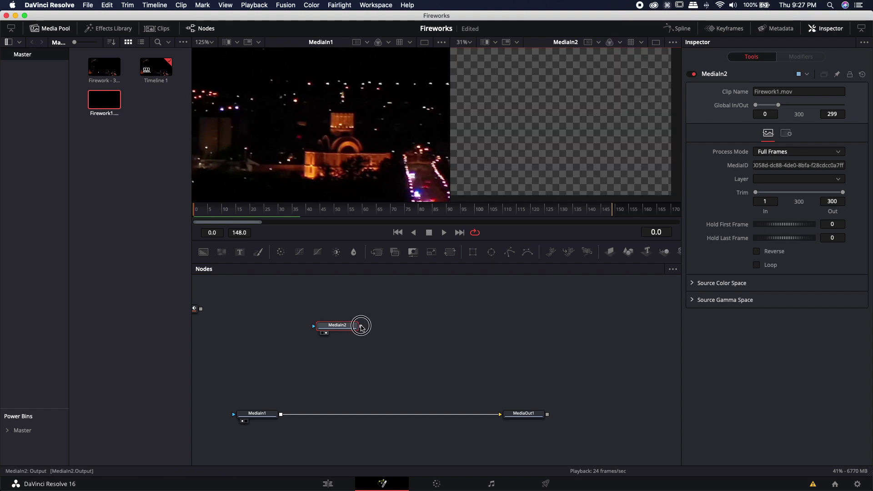
{"action": "left_click_drag", "start_coordinate": [361, 326], "coordinate": [280, 415]}
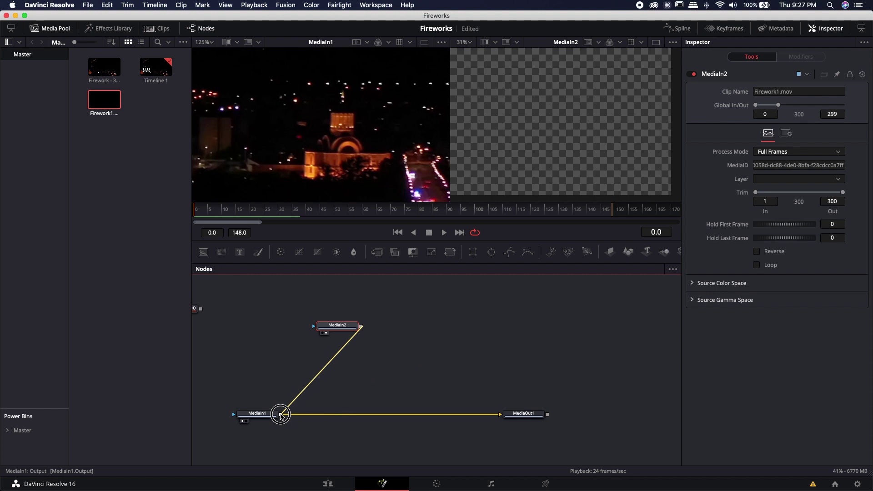
{"action": "left_click_drag", "start_coordinate": [280, 415], "coordinate": [281, 416]}
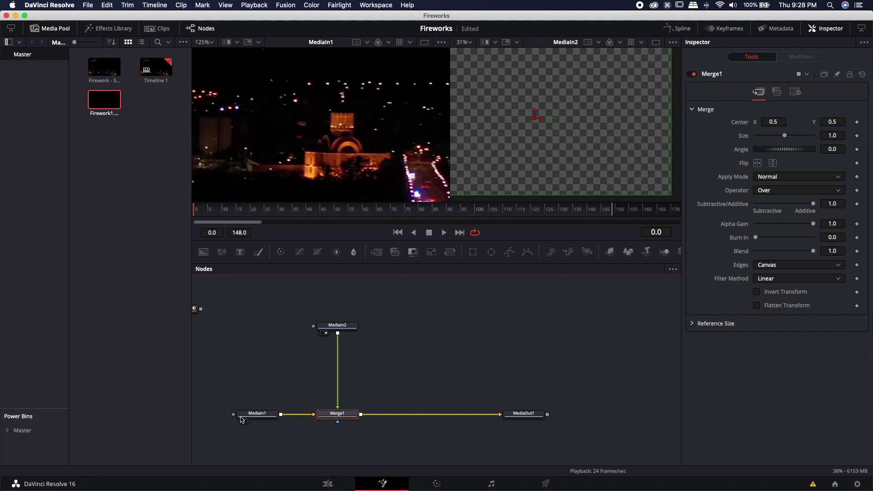
- Show MediaOut1 in the second viewer and scrub the composite to frame 40
{"action": "left_click", "coordinate": [523, 414]}
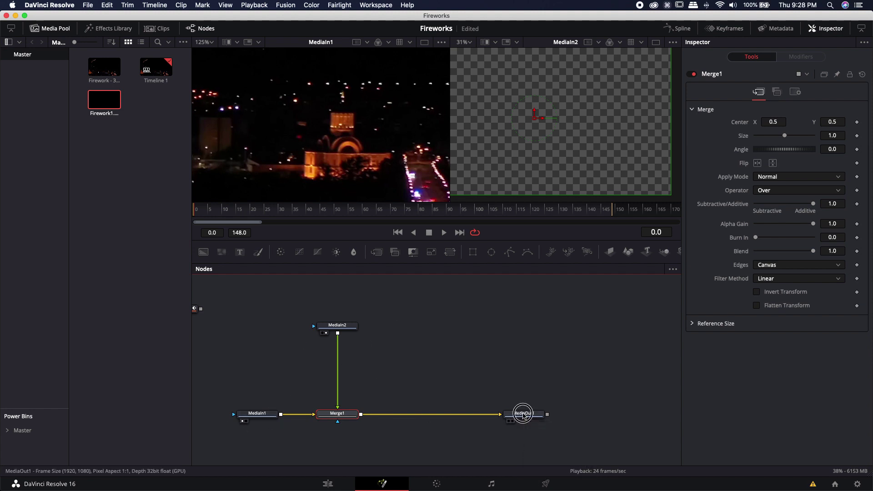
{"action": "left_click", "coordinate": [599, 137]}
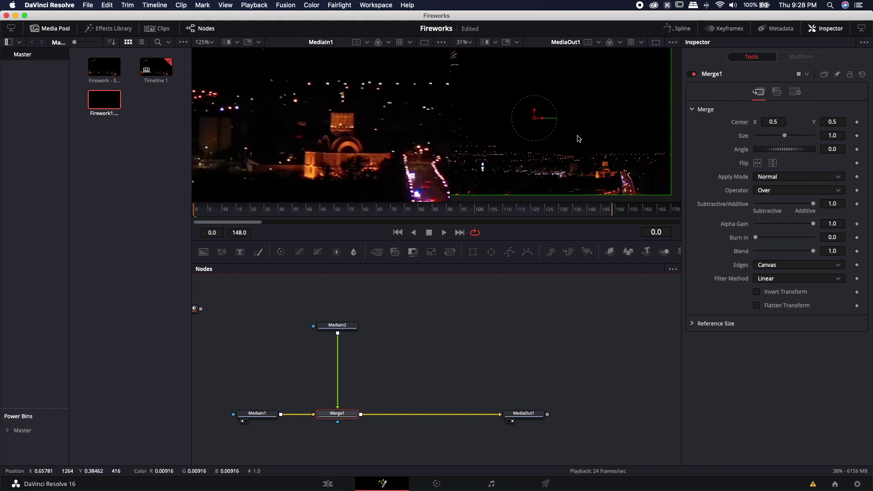
{"action": "scroll", "coordinate": [559, 135], "scroll_direction": "down", "scroll_amount": 2}
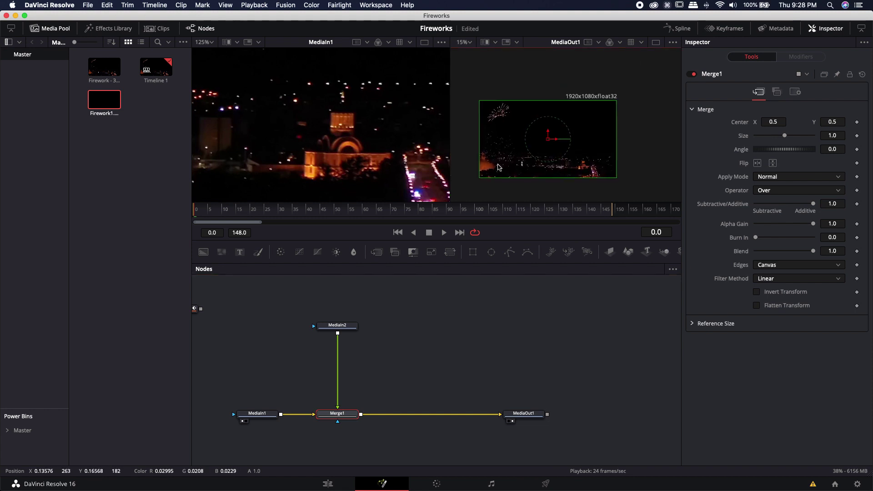
{"action": "left_click", "coordinate": [260, 211]}
{"action": "left_click_drag", "start_coordinate": [260, 211], "coordinate": [308, 214]}
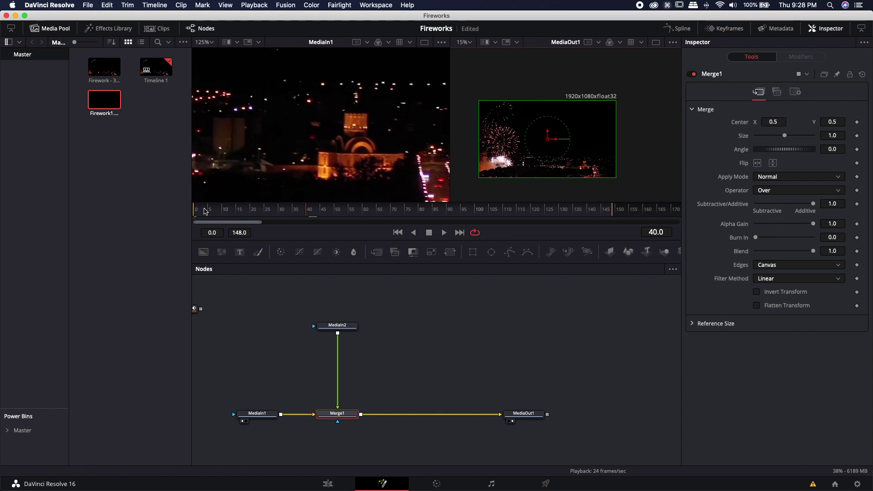
{"action": "left_click", "coordinate": [50, 28]}
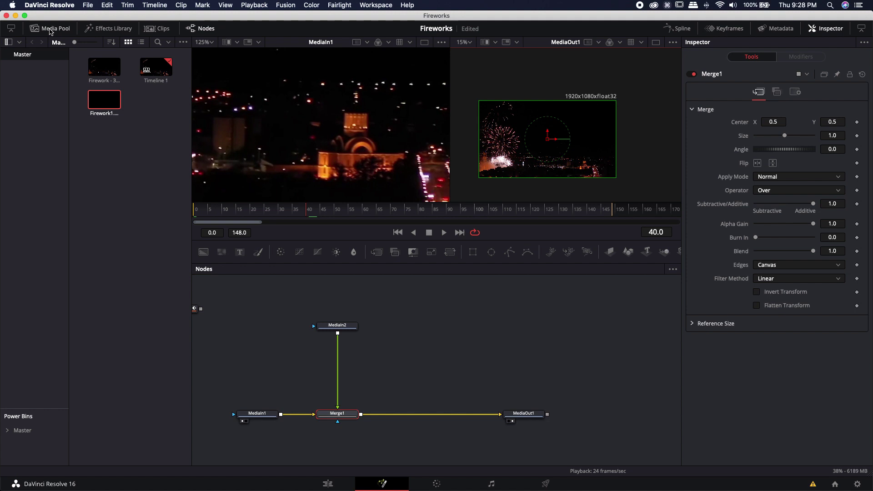
- Rename the MediaIn2 node to 'firework'
{"action": "scroll", "coordinate": [209, 378], "scroll_direction": "left", "scroll_amount": 5}
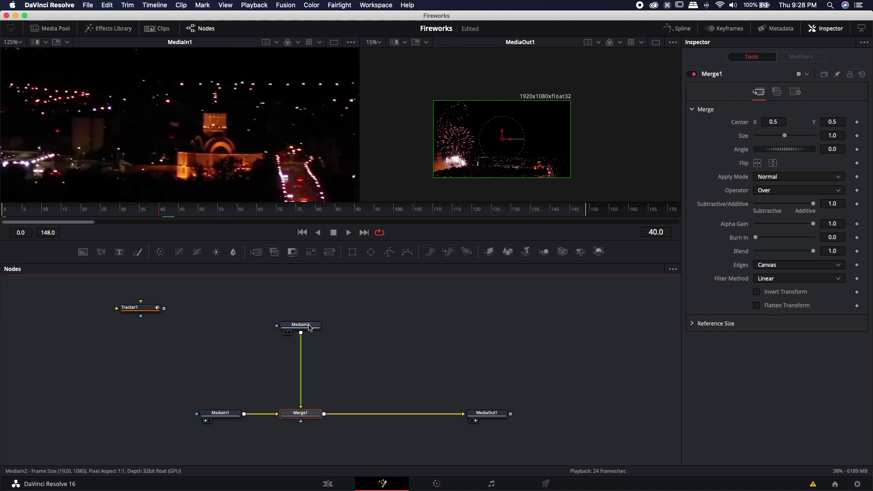
{"action": "left_click", "coordinate": [307, 332]}
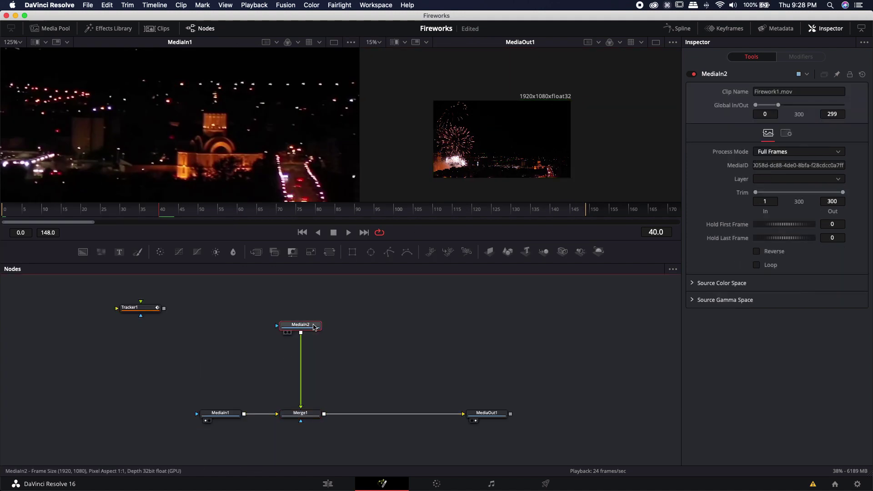
{"action": "key", "text": "F2"}
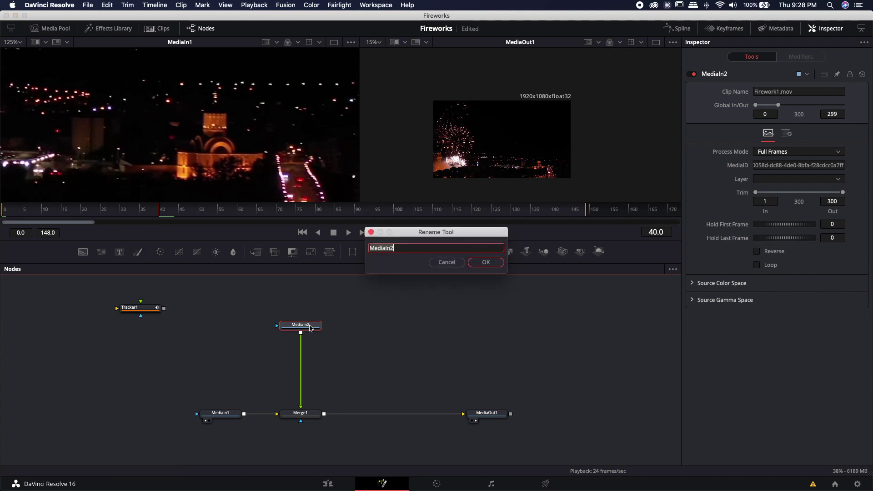
{"action": "type", "text": "firework"}
{"action": "key", "text": "Return"}
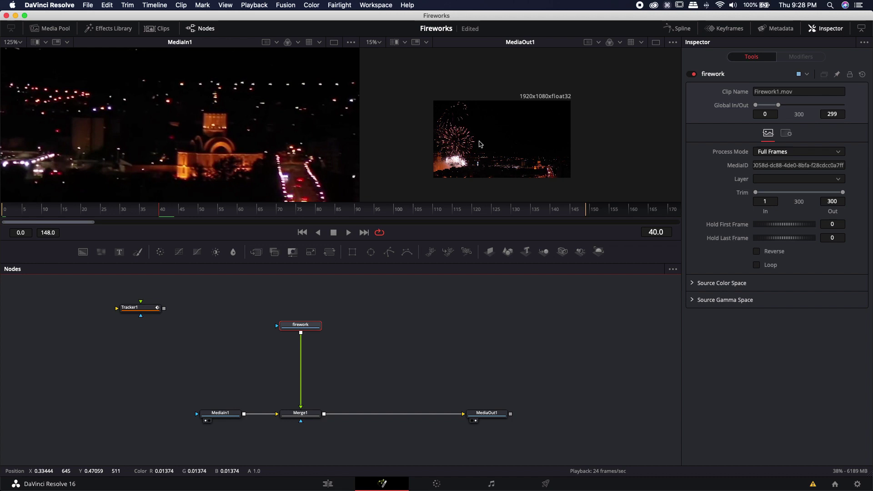
- Set Hold First Frame to 40 and preview the delayed burst at frame 60
{"action": "left_click", "coordinate": [839, 226]}
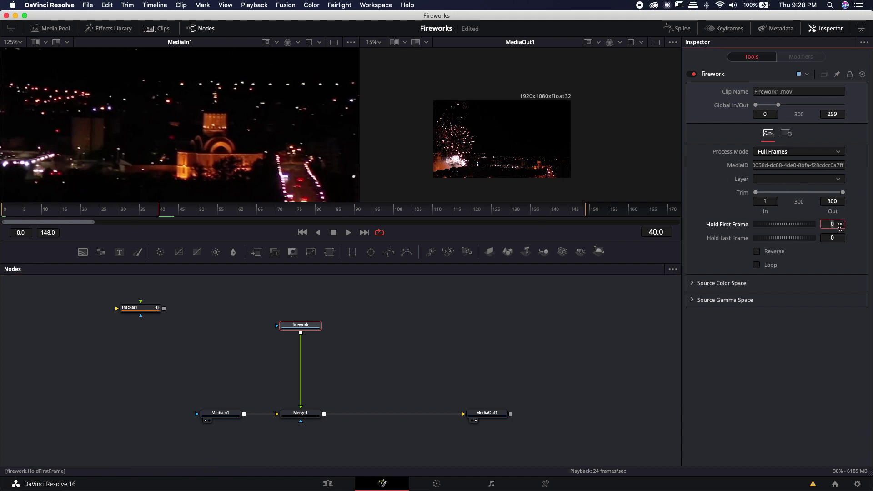
{"action": "type", "text": "40"}
{"action": "key", "text": "Return"}
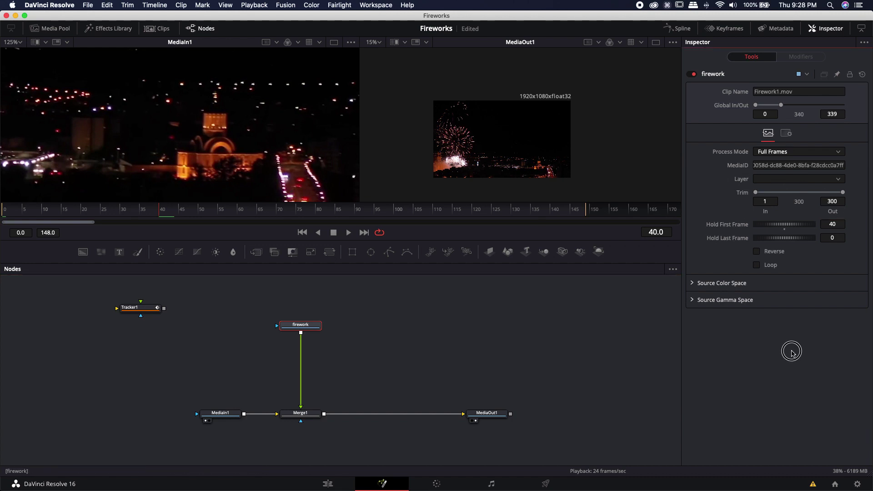
{"action": "key", "text": "space"}
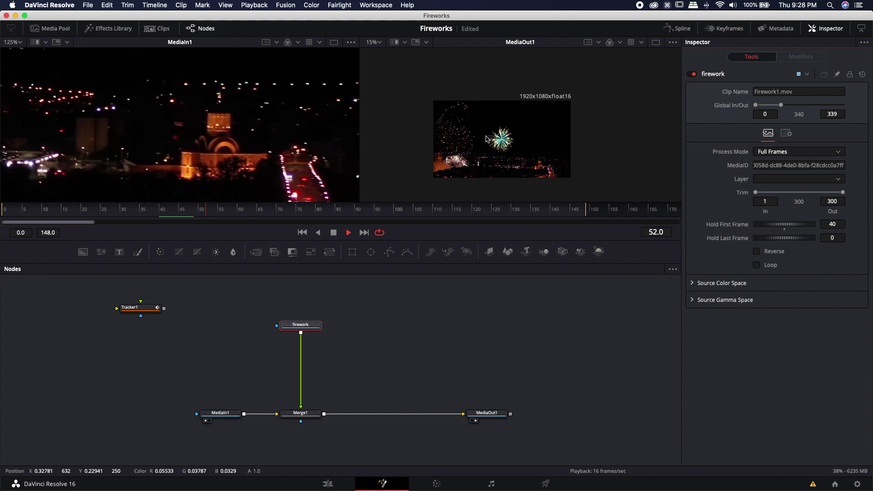
{"action": "key", "text": "space"}
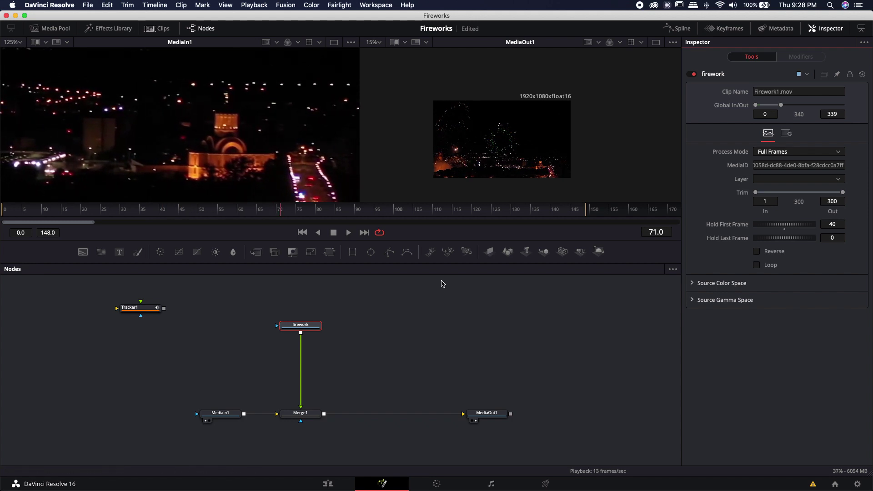
{"action": "left_click_drag", "start_coordinate": [273, 210], "coordinate": [241, 210]}
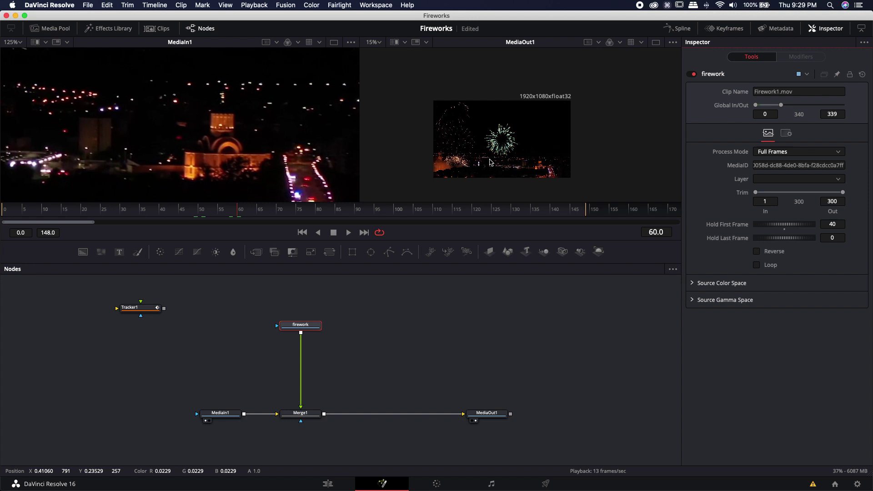
{"action": "left_click_drag", "start_coordinate": [300, 326], "coordinate": [300, 308]}
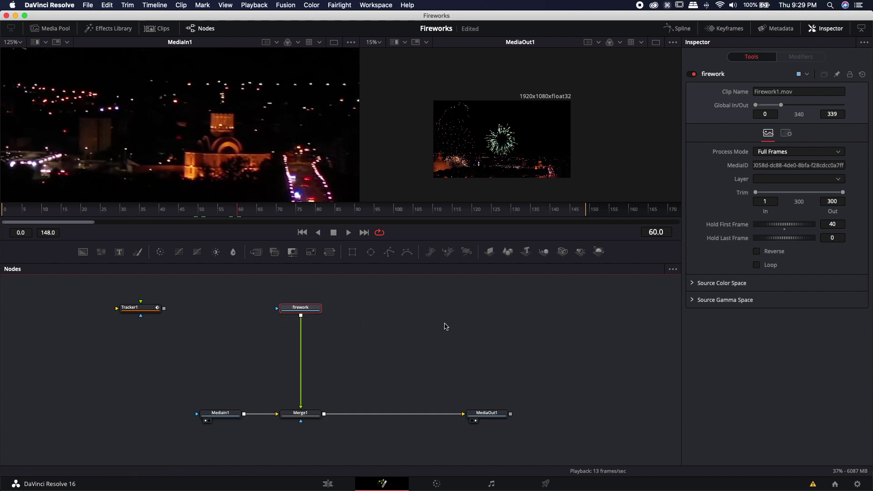
- Insert a Transform node on the firework→Merge1 link and rename it tracknode
{"action": "key", "text": "shift+space"}
{"action": "type", "text": "Tracker"}
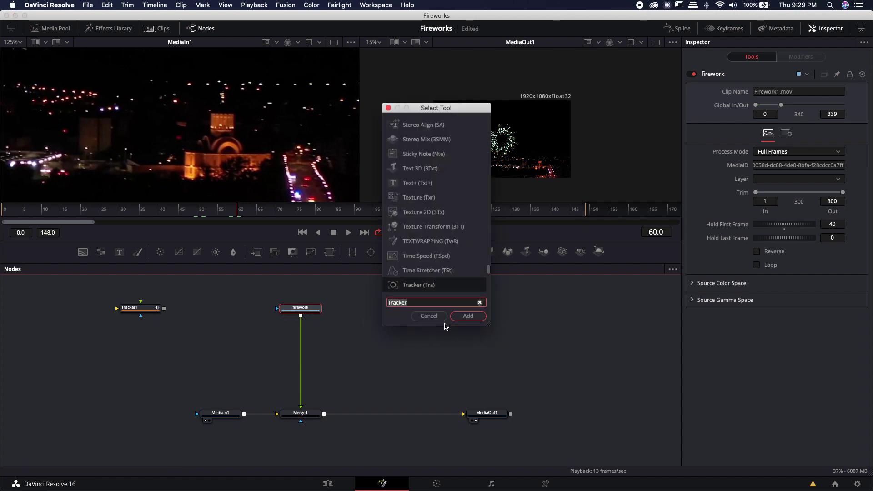
{"action": "type", "text": "xfl"}
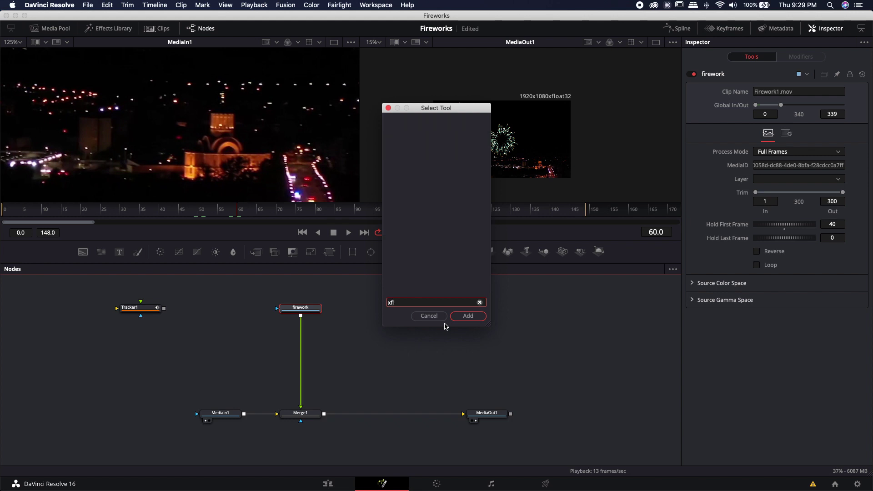
{"action": "key", "text": "Return"}
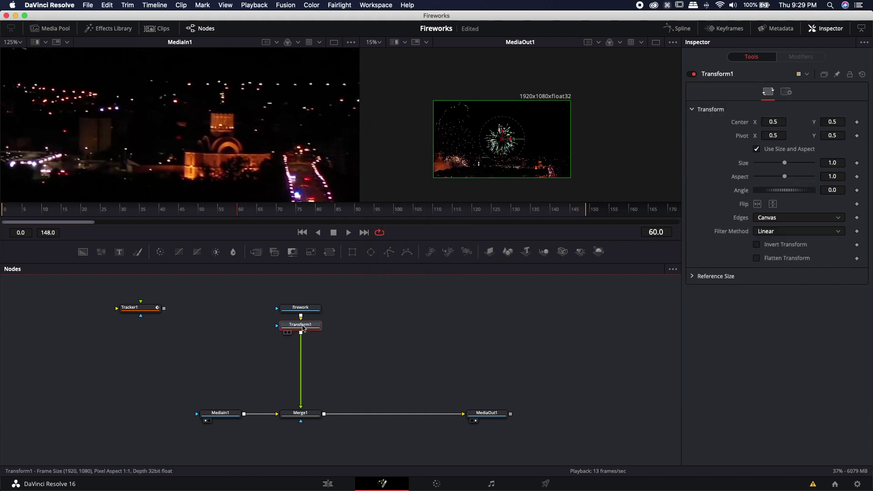
{"action": "left_click_drag", "start_coordinate": [301, 329], "coordinate": [299, 395]}
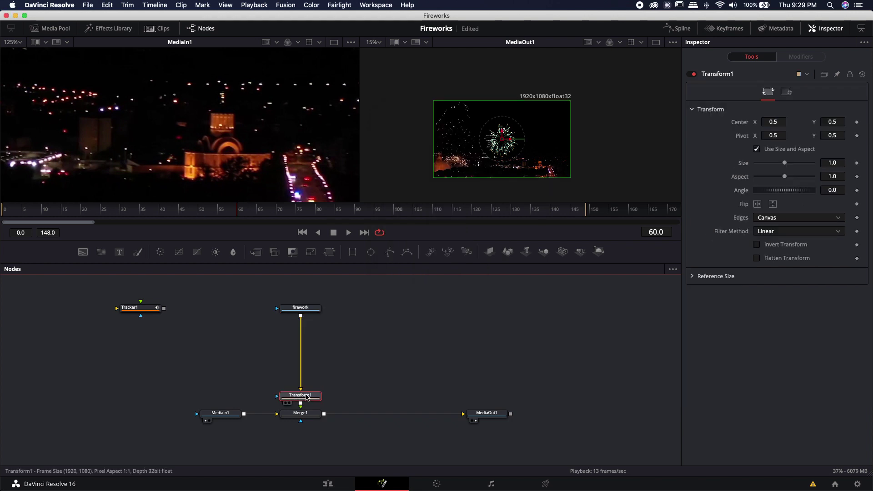
{"action": "key", "text": "F2"}
{"action": "type", "text": "tracknode"}
{"action": "key", "text": "Return"}
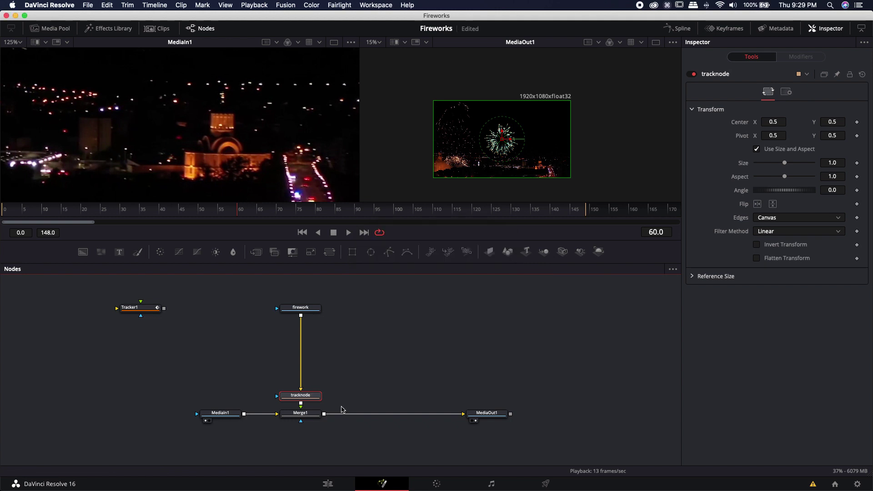
- Connect tracknode's Center to Tracker1's path position, placing the firework at X 0.787096, Y 0.214017
{"action": "right_click", "coordinate": [742, 123]}
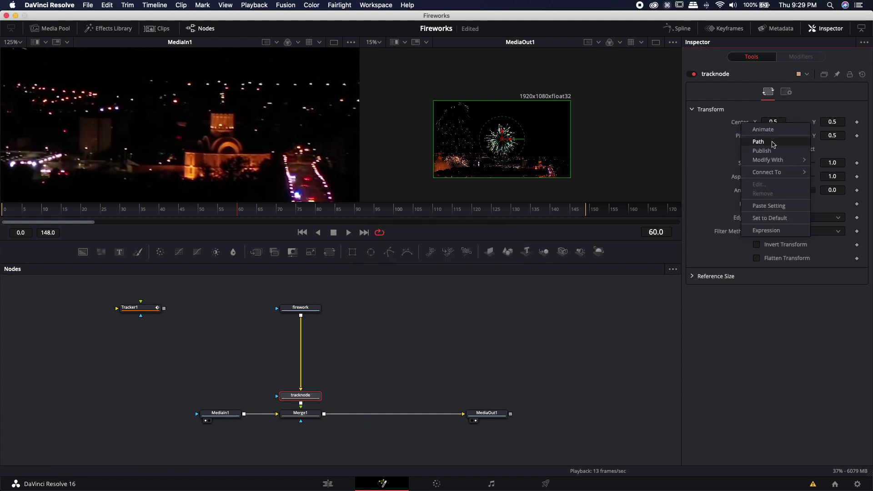
{"action": "mouse_move", "coordinate": [766, 173]}
{"action": "mouse_move", "coordinate": [691, 186]}
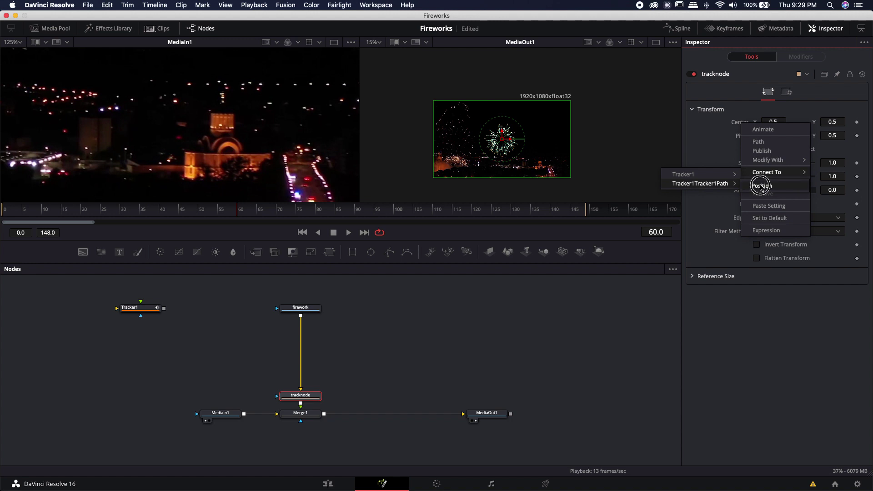
{"action": "left_click", "coordinate": [761, 186]}
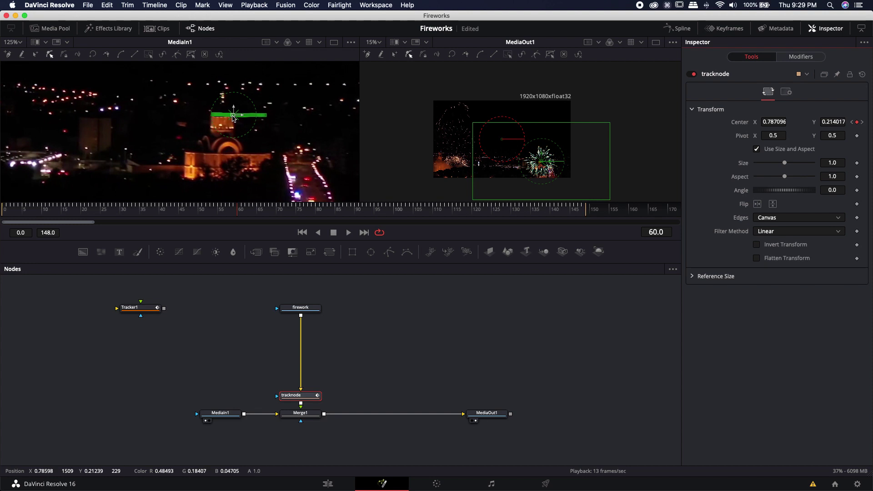
{"action": "left_click", "coordinate": [383, 359]}
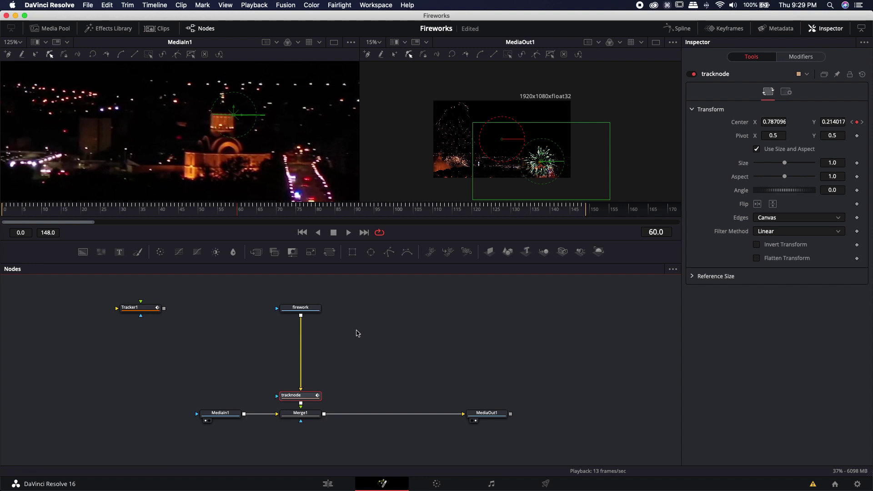
- Add a Transform (Xf) node right after the firework clip and name it offset
{"action": "left_click", "coordinate": [301, 308]}
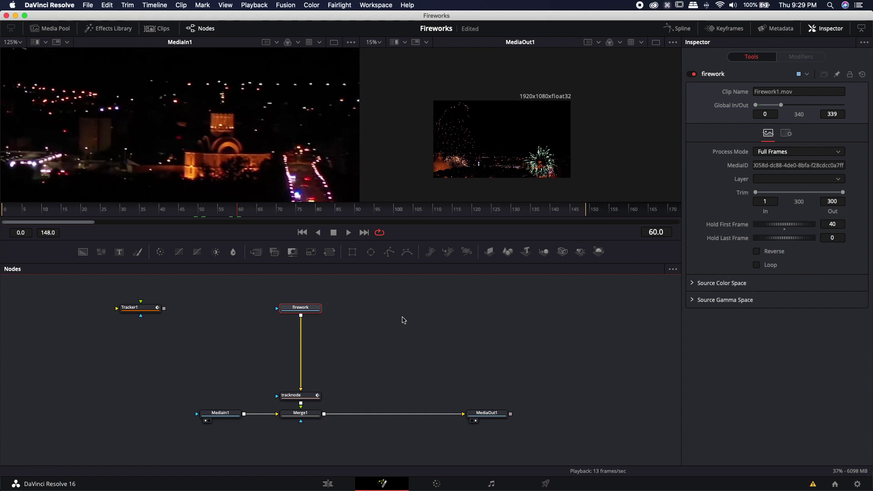
{"action": "key", "text": "shift+space"}
{"action": "type", "text": "xf"}
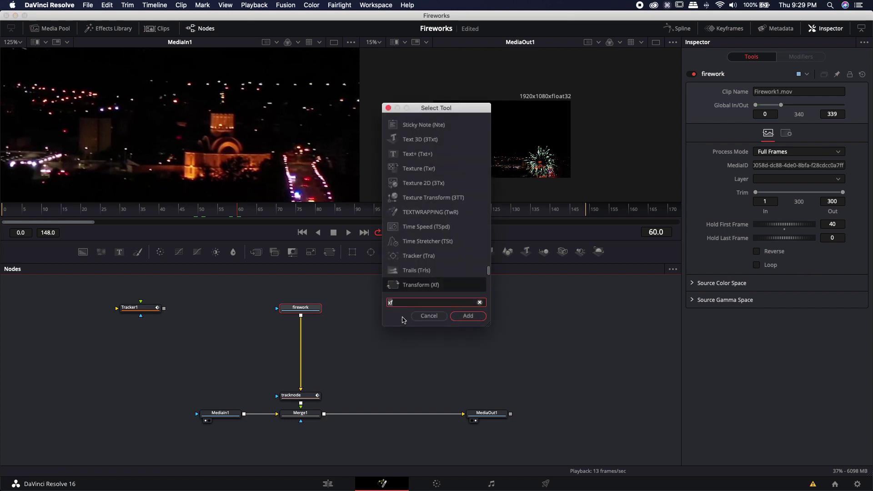
{"action": "key", "text": "Return"}
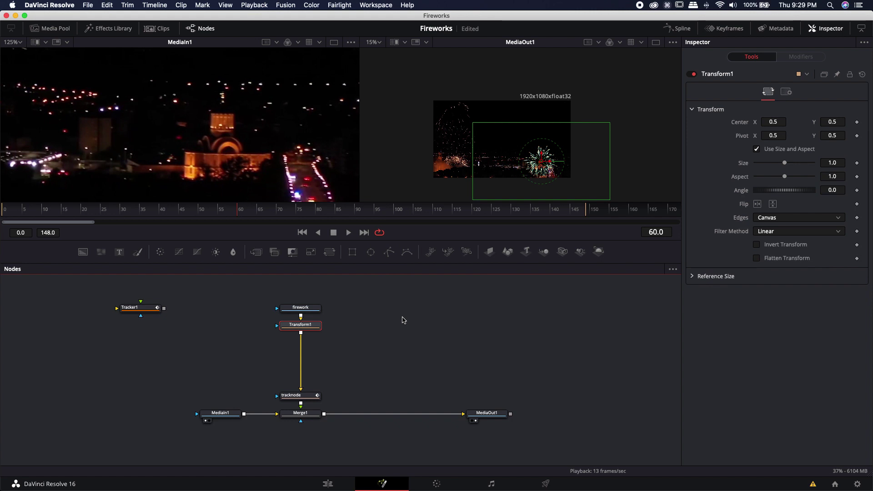
{"action": "key", "text": "F2"}
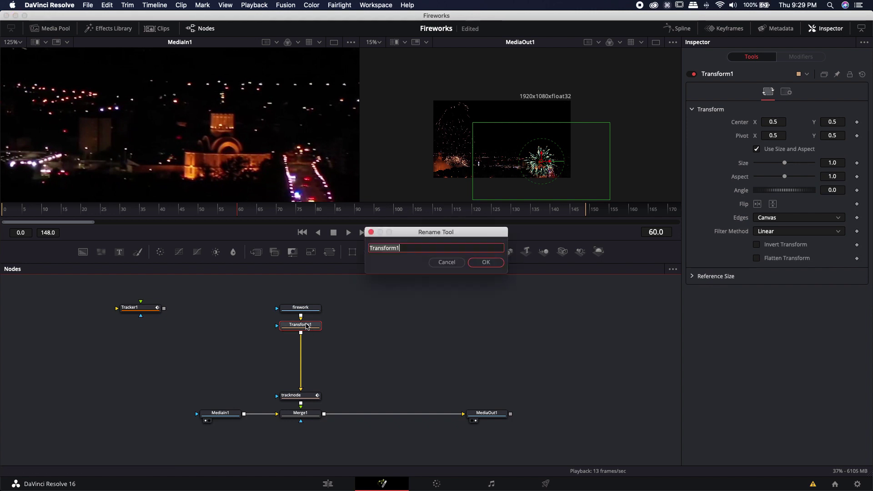
{"action": "type", "text": "offset"}
{"action": "key", "text": "Return"}
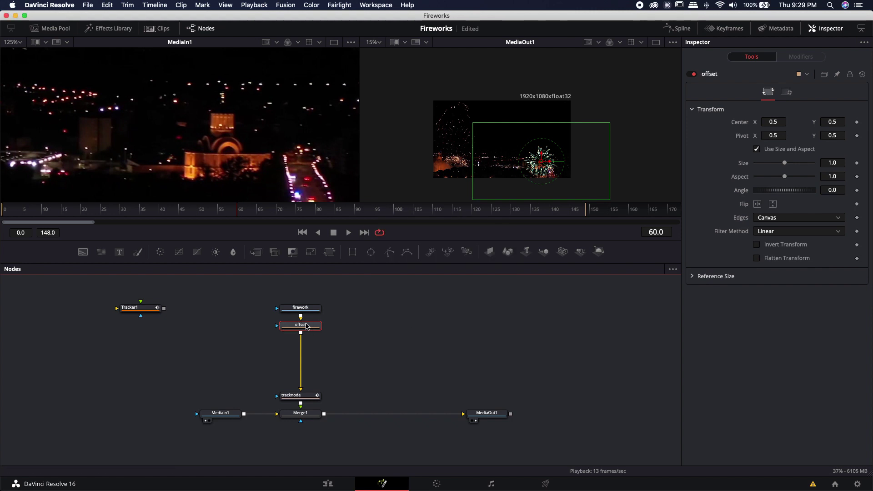
- Raise the firework above the tracked point and shrink it to about 0.88 size, checking frames 40–73
{"action": "left_click_drag", "start_coordinate": [541, 162], "coordinate": [529, 127]}
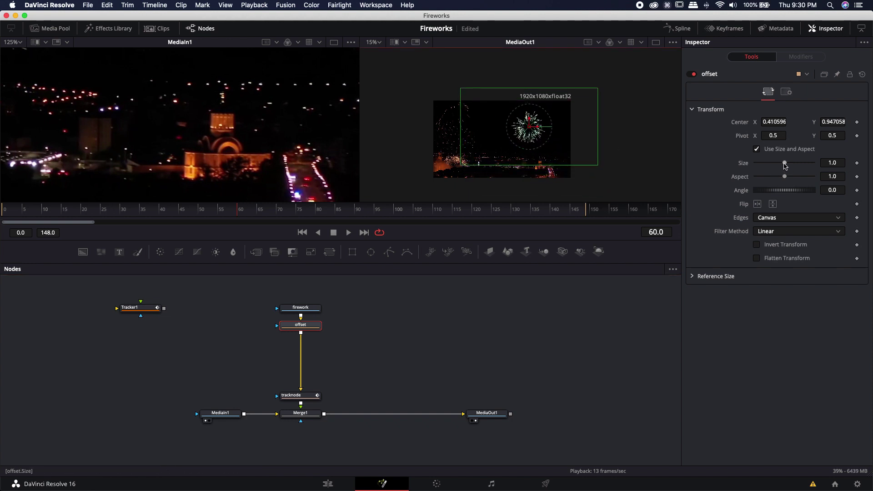
{"action": "left_click_drag", "start_coordinate": [784, 163], "coordinate": [779, 164]}
{"action": "left_click", "coordinate": [165, 210]}
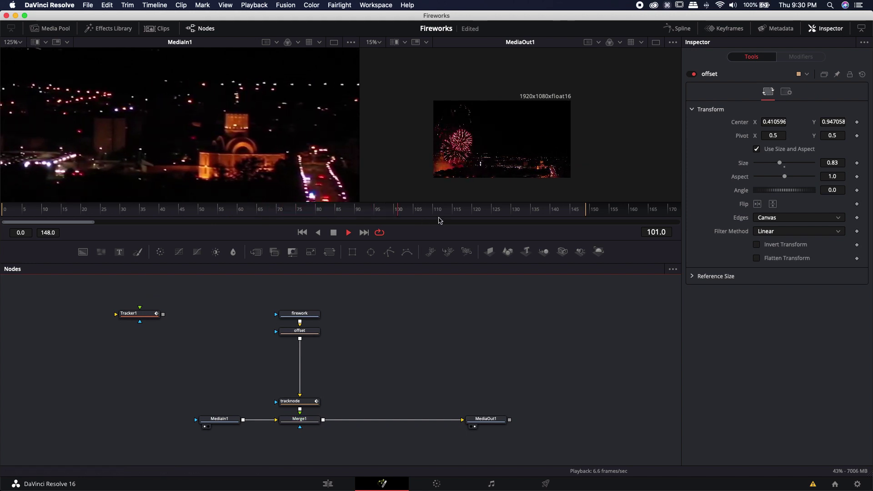
{"action": "left_click", "coordinate": [286, 214]}
{"action": "left_click_drag", "start_coordinate": [286, 214], "coordinate": [238, 216]}
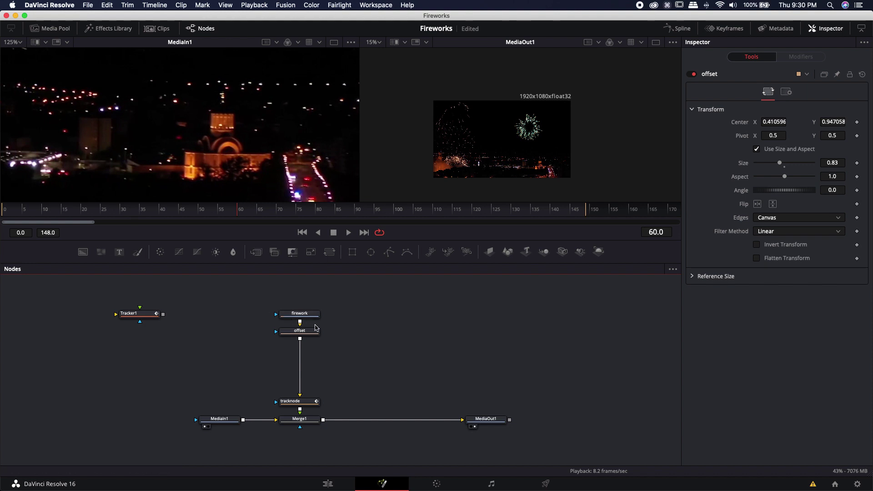
- Move the offset node down just above tracknode, then select the firework node
{"action": "left_click", "coordinate": [300, 336]}
{"action": "left_click_drag", "start_coordinate": [300, 336], "coordinate": [300, 386]}
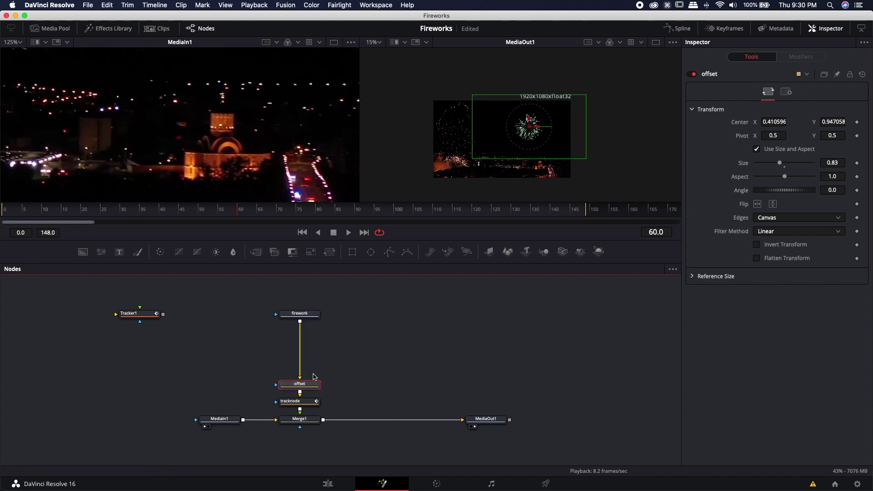
{"action": "left_click", "coordinate": [300, 316]}
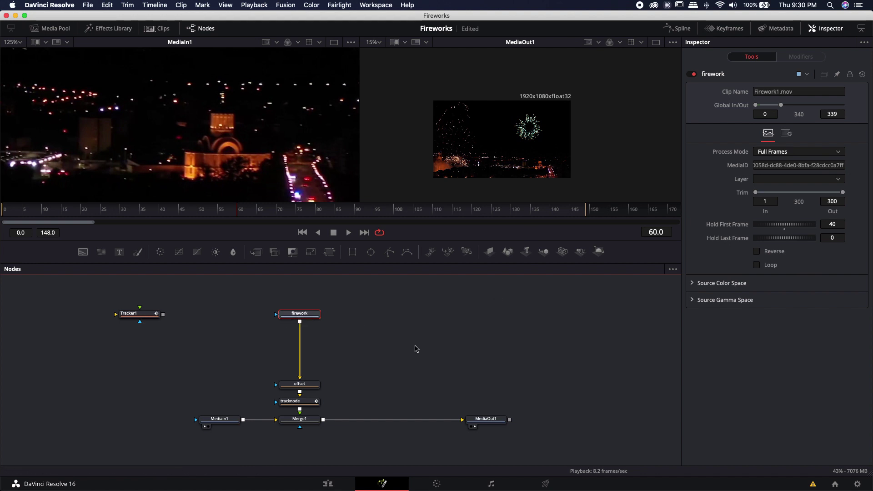
- Insert a Color Corrector node after the firework clip
{"action": "key", "text": "shift+space"}
{"action": "type", "text": "xf"}
{"action": "type", "text": "cc"}
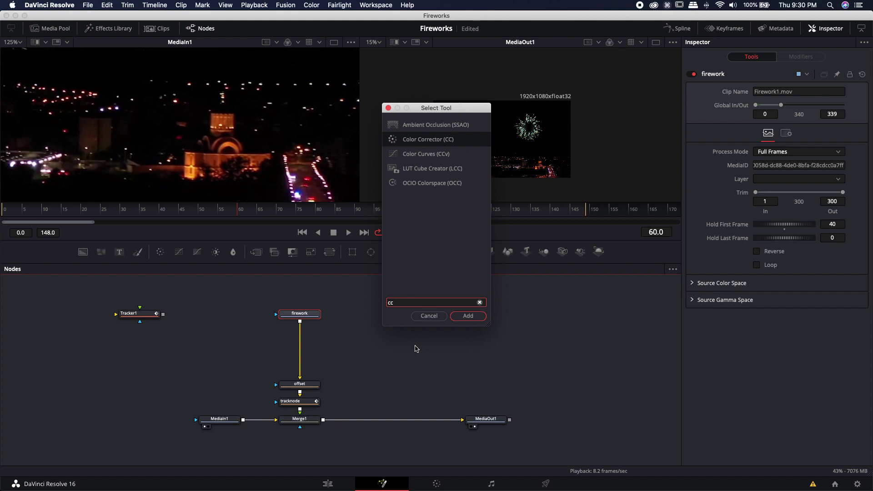
{"action": "key", "text": "Return"}
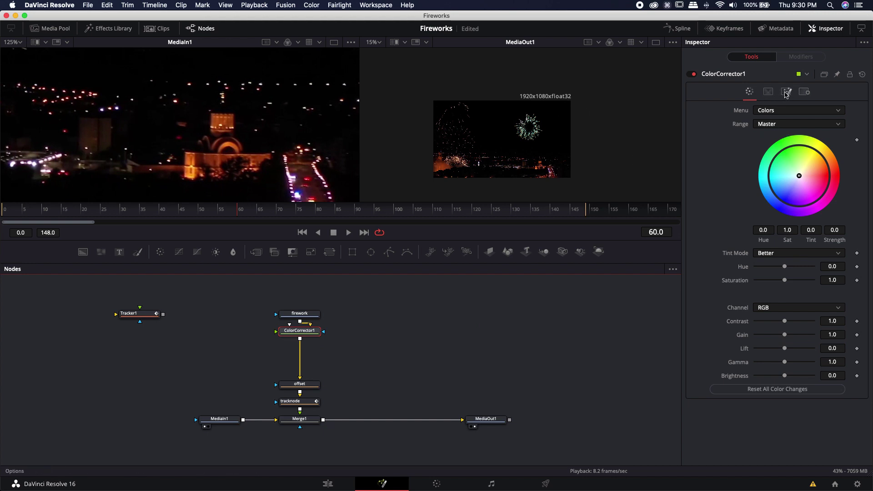
{"action": "left_click", "coordinate": [786, 91]}
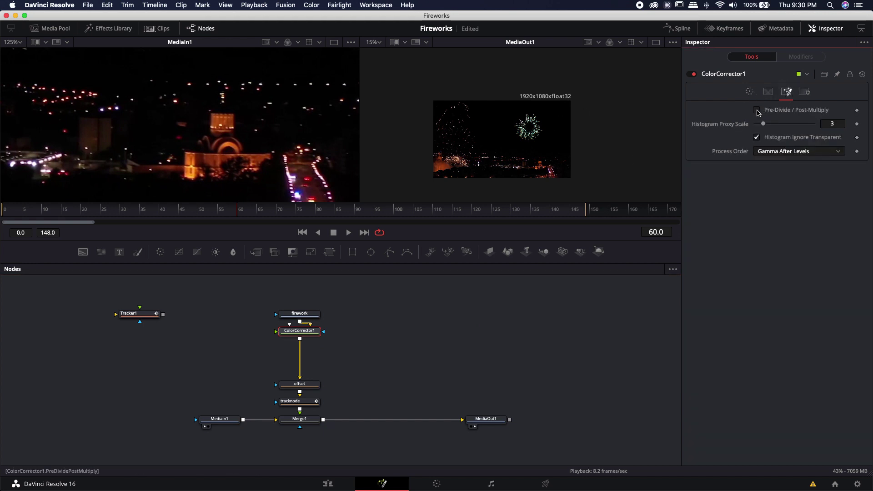
{"action": "left_click", "coordinate": [749, 92]}
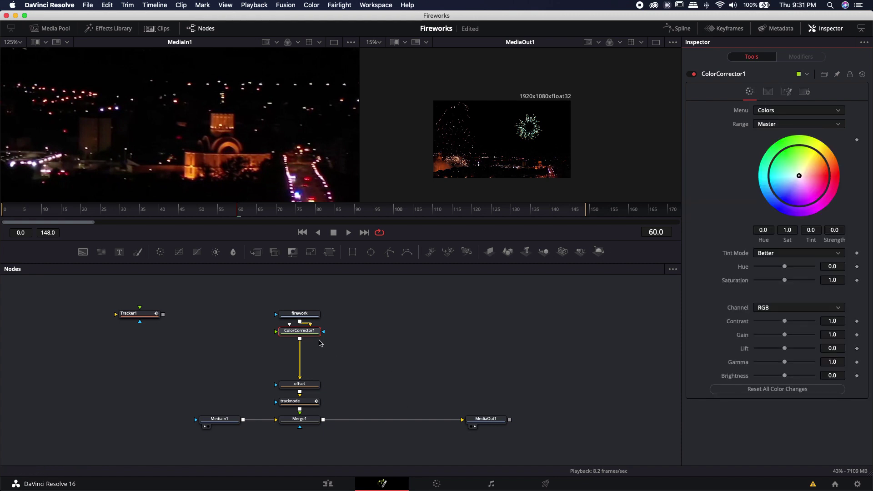
- Tint the firework to 0.3287 on the colour wheel, preview it, and box-select the firework branch
{"action": "mouse_move", "coordinate": [301, 335]}
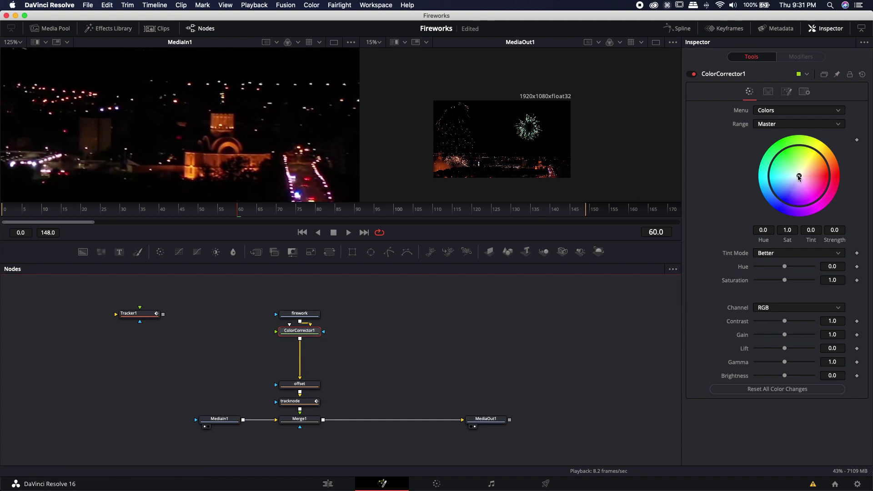
{"action": "left_click_drag", "start_coordinate": [799, 177], "coordinate": [784, 149]}
{"action": "left_click_drag", "start_coordinate": [456, 214], "coordinate": [230, 210]}
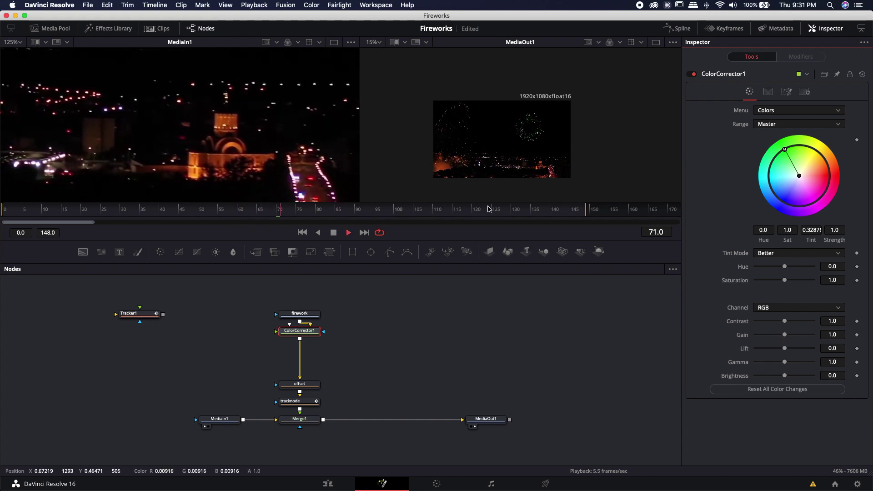
{"action": "key", "text": "space"}
{"action": "left_click_drag", "start_coordinate": [448, 318], "coordinate": [435, 329]}
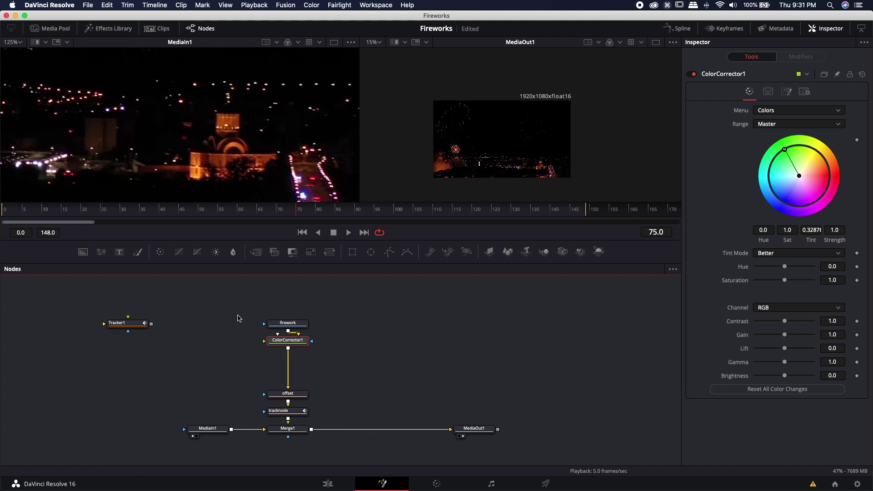
{"action": "left_click_drag", "start_coordinate": [242, 307], "coordinate": [308, 416]}
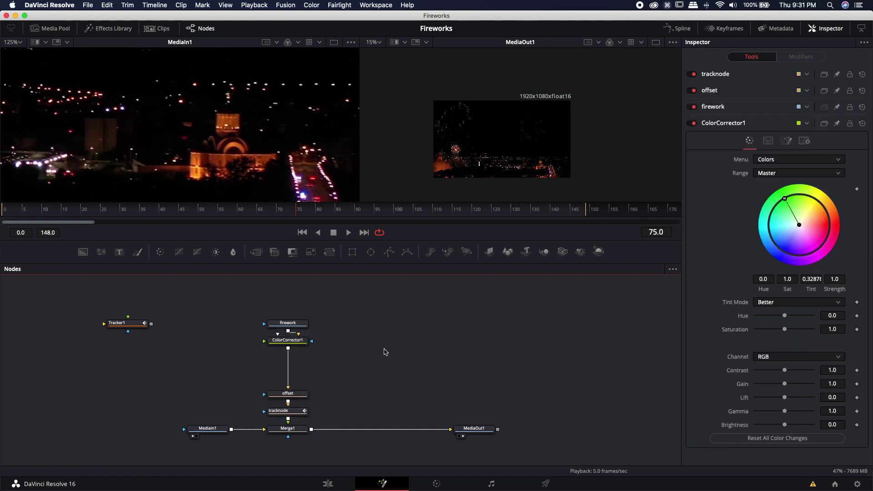
- Duplicate the firework branch and wire tracknode_1 into the composite through a new Merge2
{"action": "key", "text": "ctrl+c"}
{"action": "key", "text": "ctrl+v"}
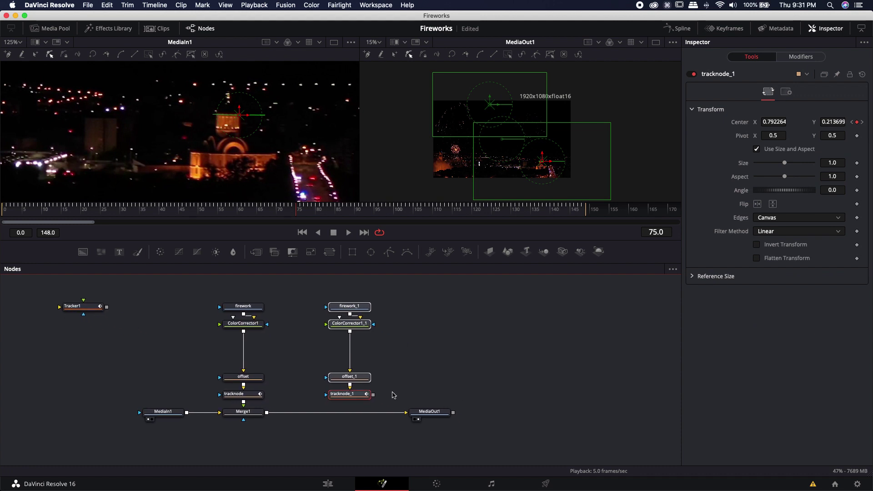
{"action": "left_click_drag", "start_coordinate": [373, 394], "coordinate": [266, 413]}
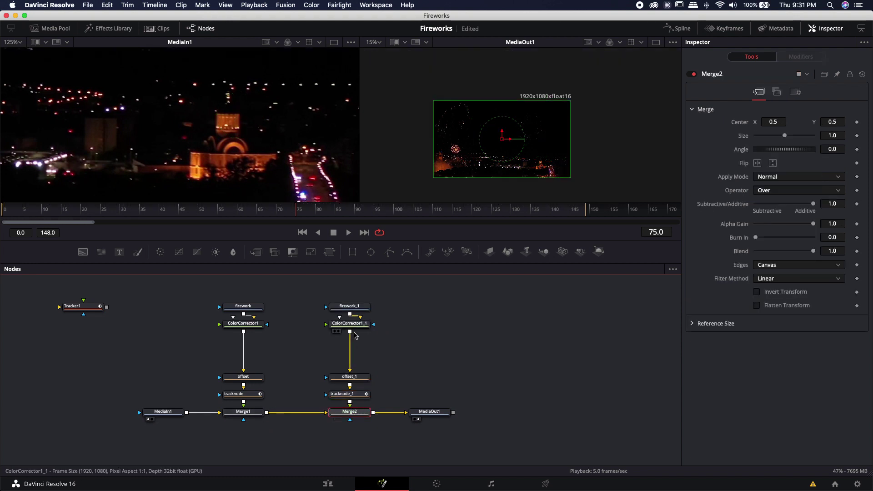
- Adjust firework_1's Hold First Frame value, checking it at frame 120
{"action": "left_click", "coordinate": [349, 306]}
{"action": "left_click", "coordinate": [468, 210]}
{"action": "left_click", "coordinate": [474, 212]}
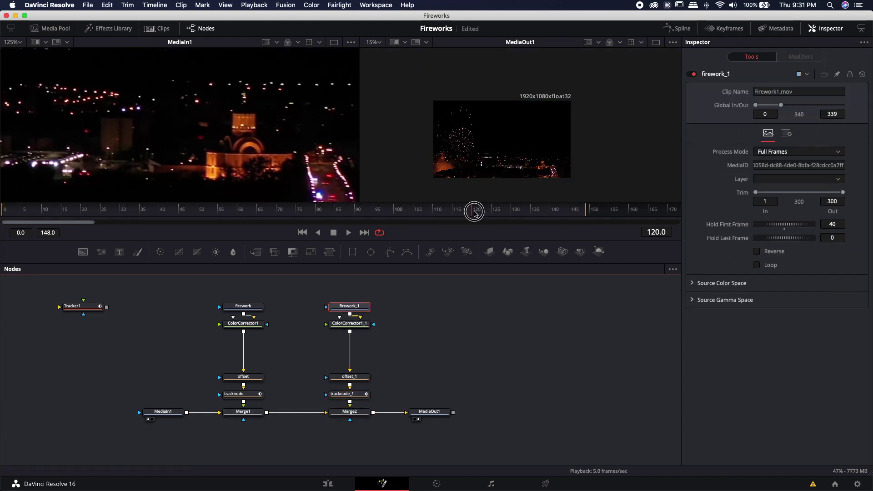
{"action": "left_click", "coordinate": [831, 223]}
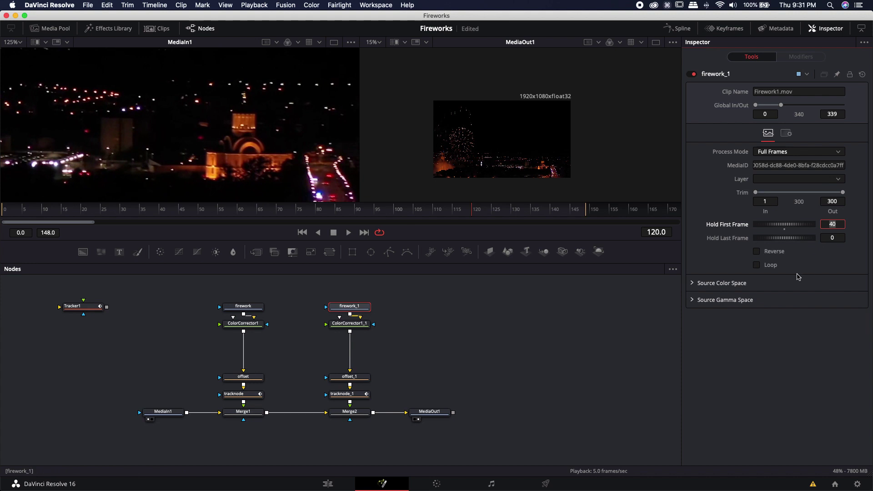
- Move the second firework left and slightly down via offset_1 and shrink it to 0.69
{"action": "left_click", "coordinate": [350, 376]}
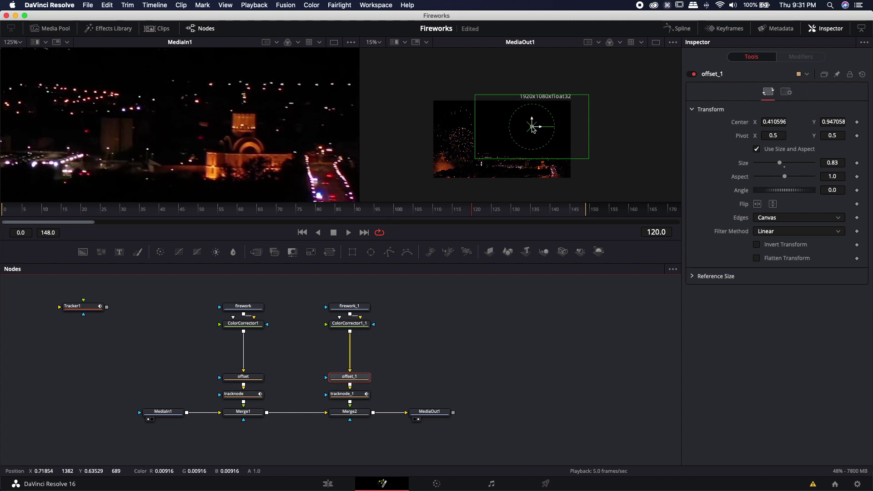
{"action": "left_click_drag", "start_coordinate": [533, 127], "coordinate": [494, 133]}
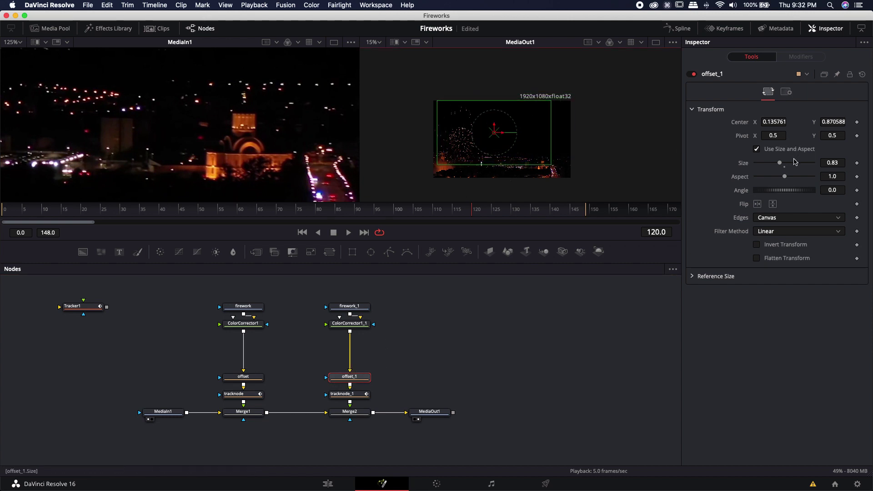
{"action": "left_click_drag", "start_coordinate": [779, 162], "coordinate": [776, 165]}
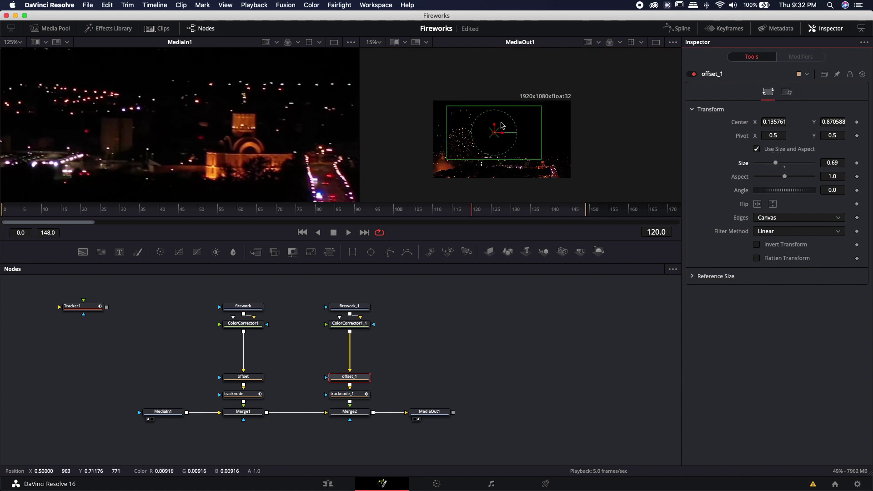
{"action": "left_click_drag", "start_coordinate": [494, 126], "coordinate": [495, 133]}
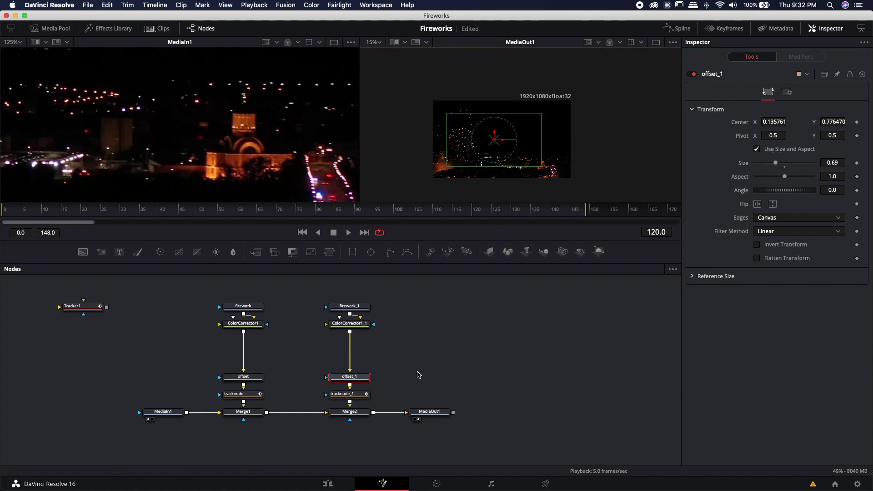
- Give the second firework a purple tint (-0.1531) in ColorCorrector1_1 and preview it
{"action": "left_click", "coordinate": [353, 325]}
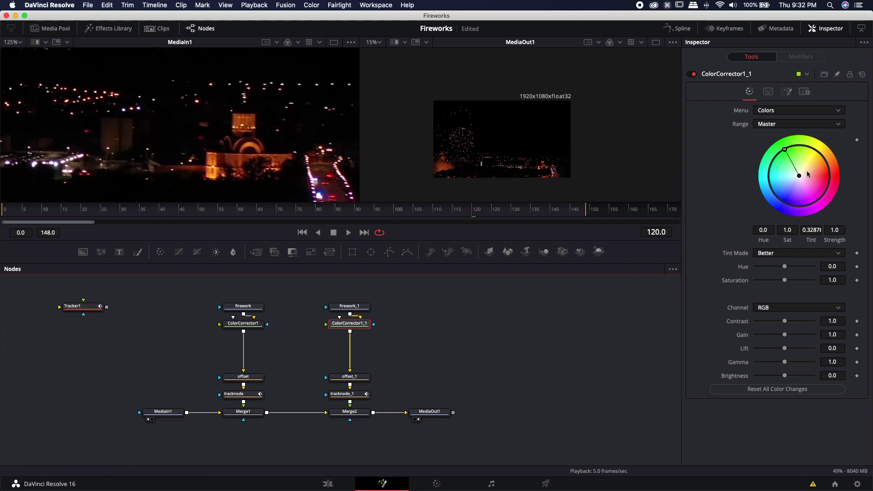
{"action": "left_click_drag", "start_coordinate": [799, 176], "coordinate": [815, 200]}
{"action": "left_click", "coordinate": [498, 354]}
{"action": "key", "text": "space"}
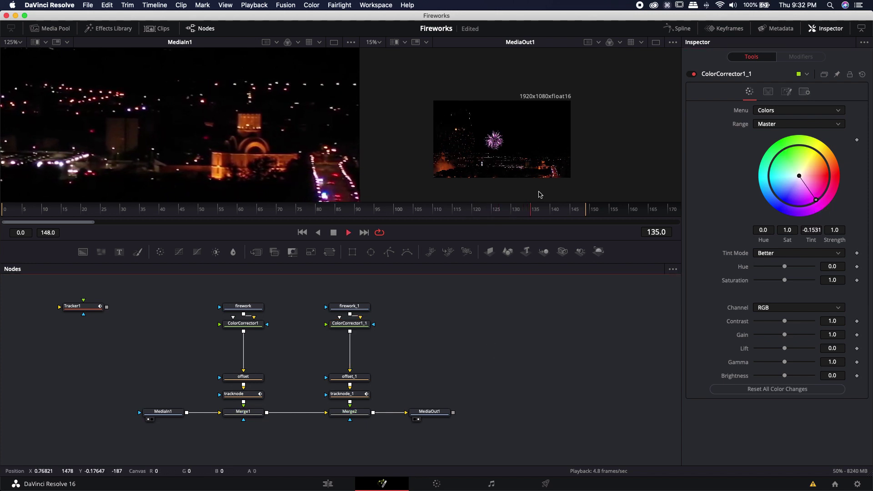
{"action": "key", "text": "space"}
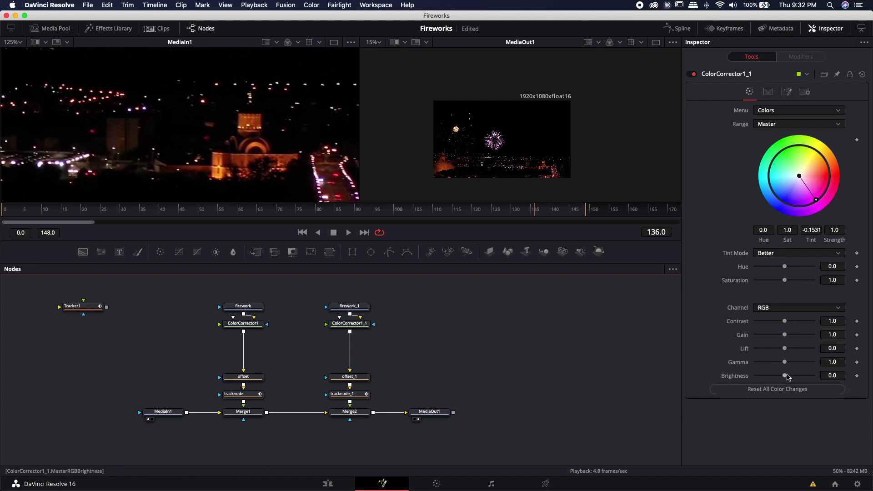
- Lower the second firework's brightness to -0.3, play the composite, and return to the Edit page
{"action": "left_click_drag", "start_coordinate": [785, 376], "coordinate": [777, 376]}
{"action": "key", "text": "space"}
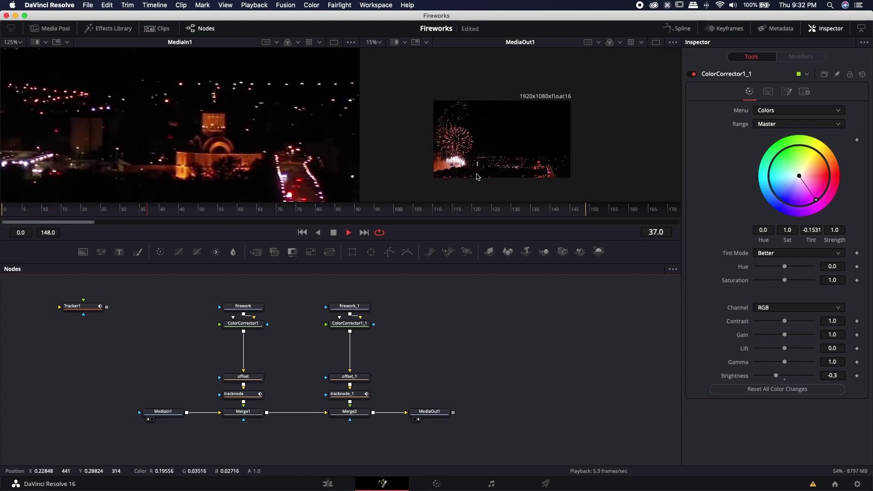
{"action": "key", "text": "shift+4"}
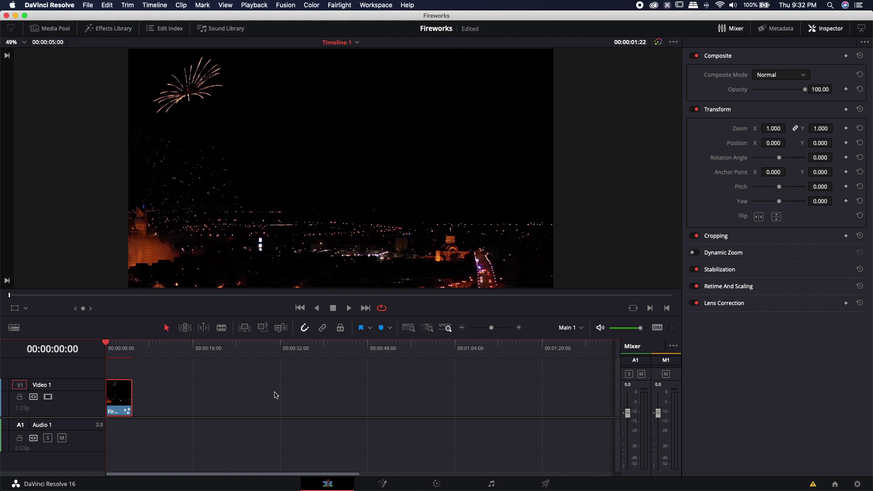
{"action": "key", "text": "space"}
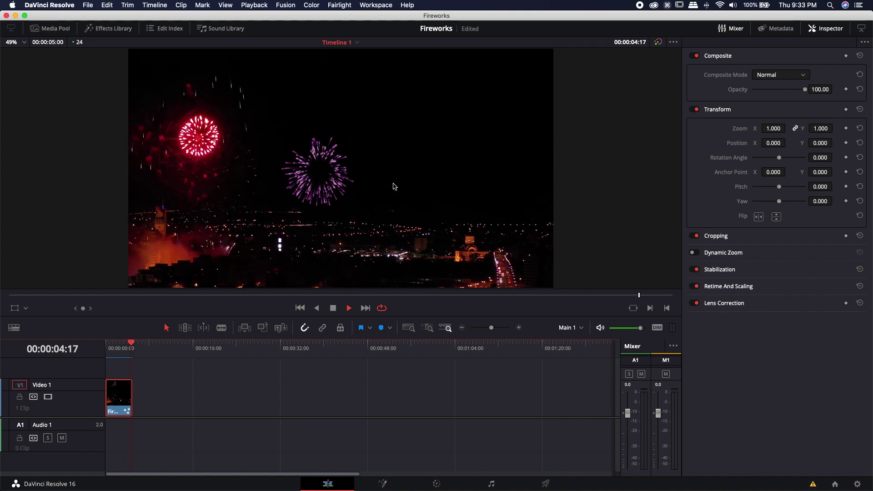
{"action": "key", "text": "space"}
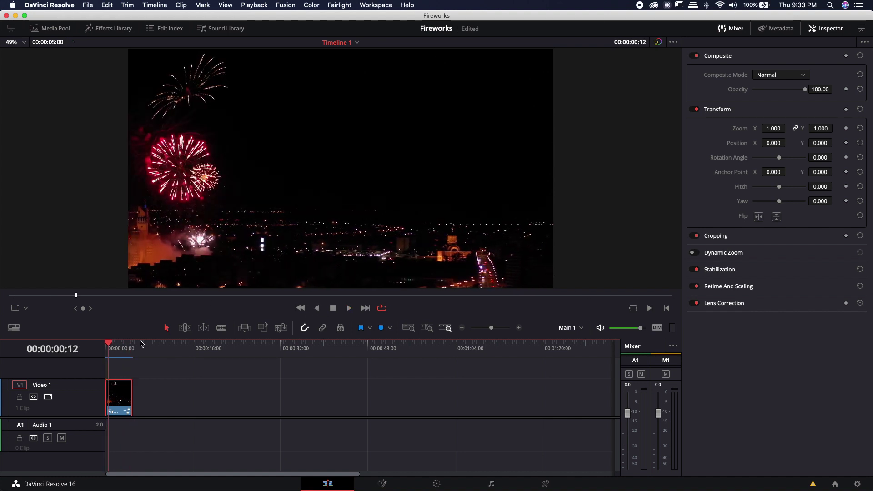
{"action": "left_click", "coordinate": [116, 346]}
{"action": "left_click_drag", "start_coordinate": [116, 347], "coordinate": [102, 345]}
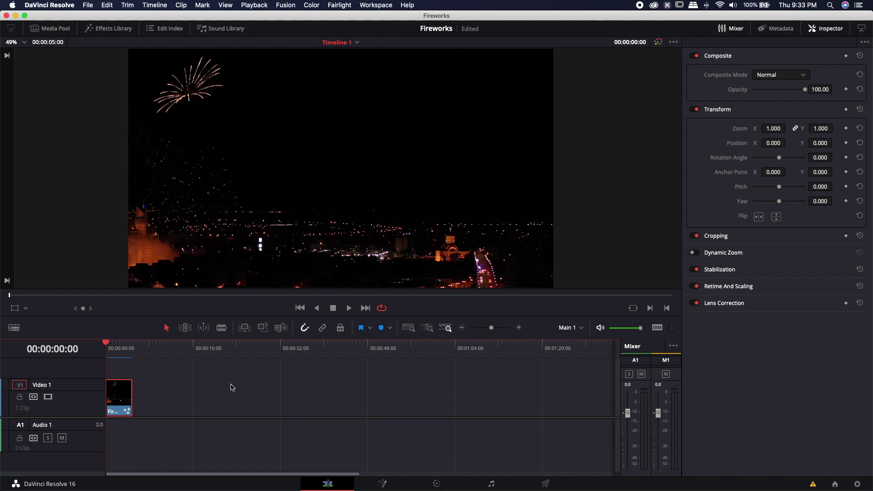